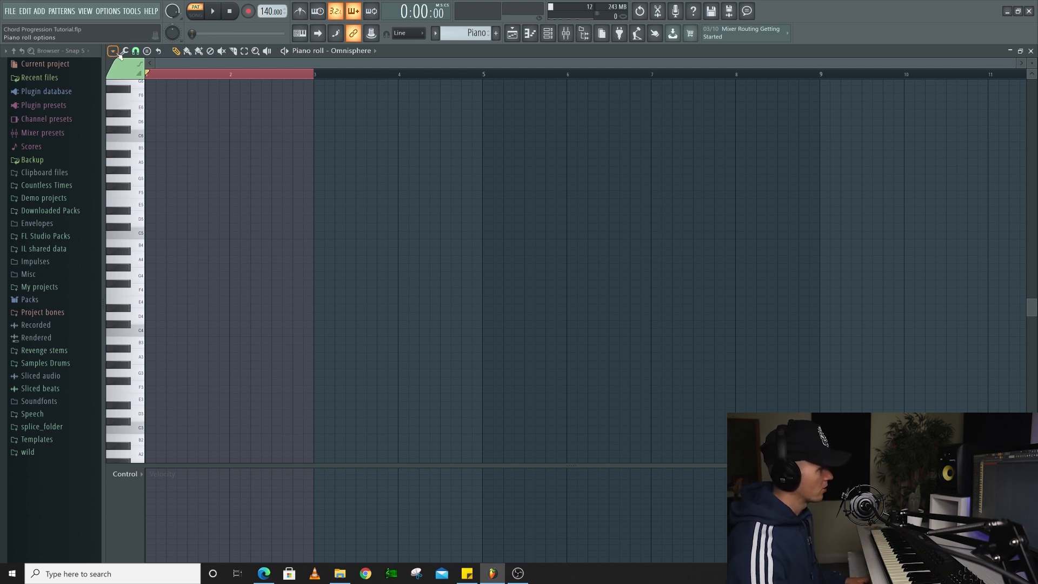
Set the piano roll's scale highlighting to Minor Natural (Aeolian) with A as the root note
click(116, 52)
mouse_move(130, 110)
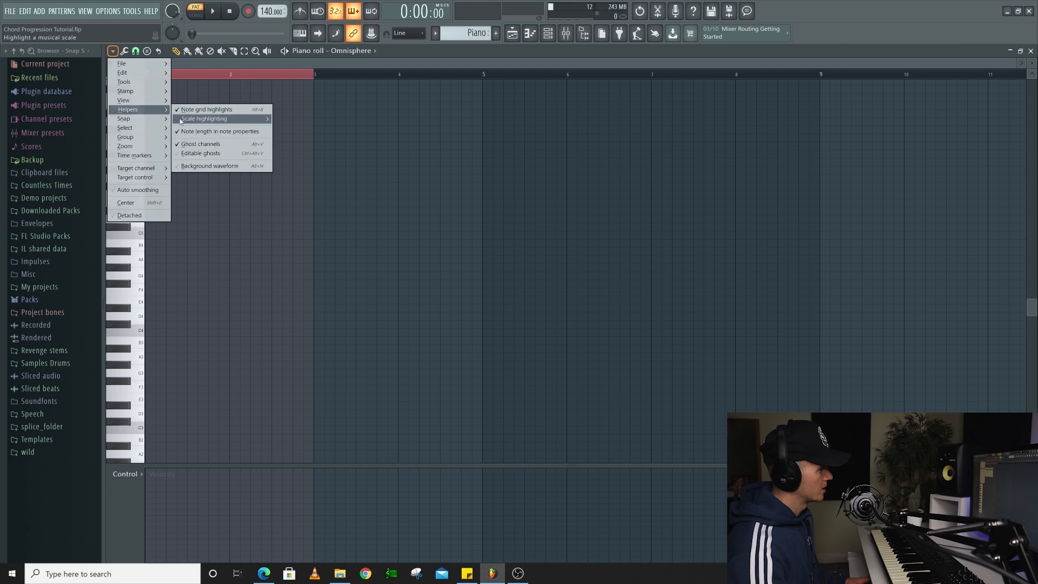
mouse_move(184, 120)
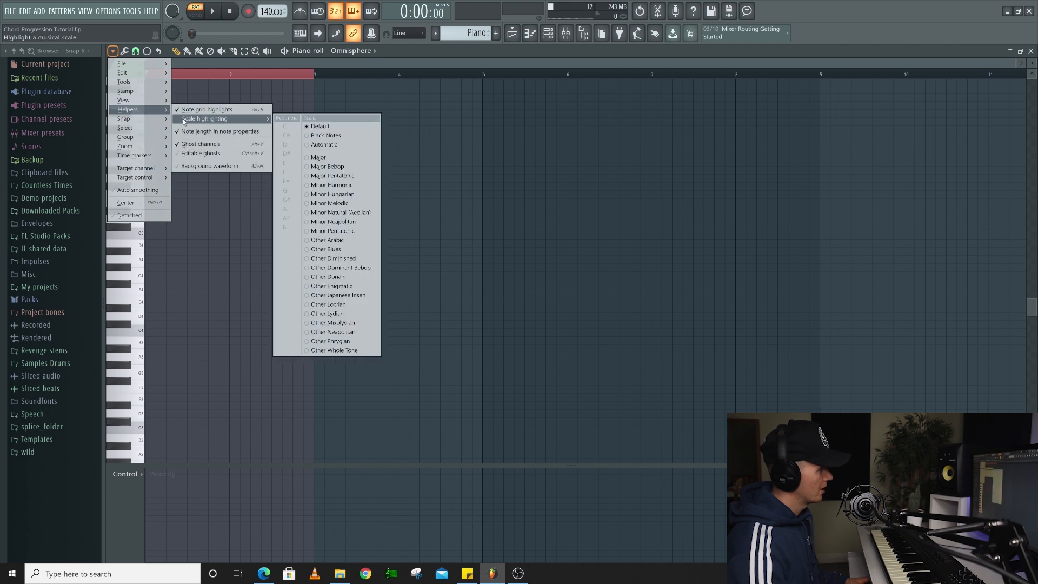
click(349, 212)
click(112, 52)
mouse_move(135, 109)
mouse_move(202, 115)
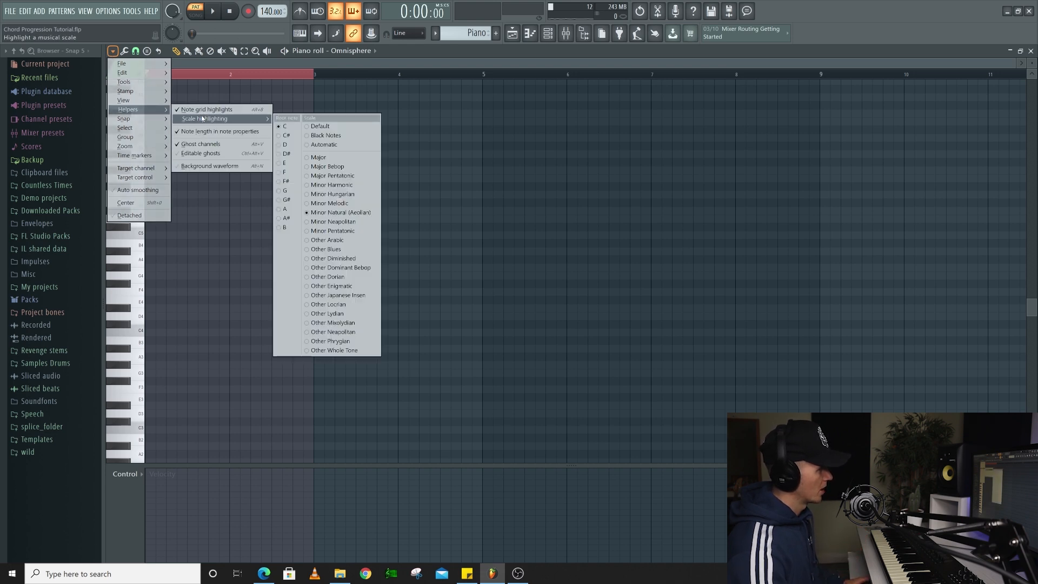
click(290, 210)
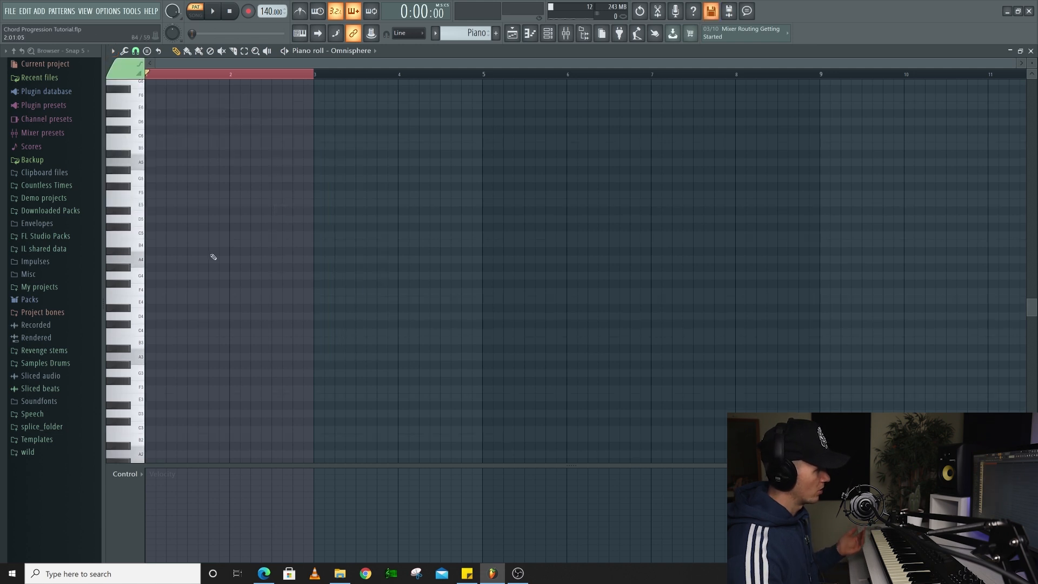
Stack one-bar notes in bar 1 on every highlighted A minor scale pitch from A4 up to C6
mouse_move(172, 261)
mouse_down()
mouse_move(142, 259)
mouse_move(133, 242)
mouse_up()
click(168, 235)
click(168, 219)
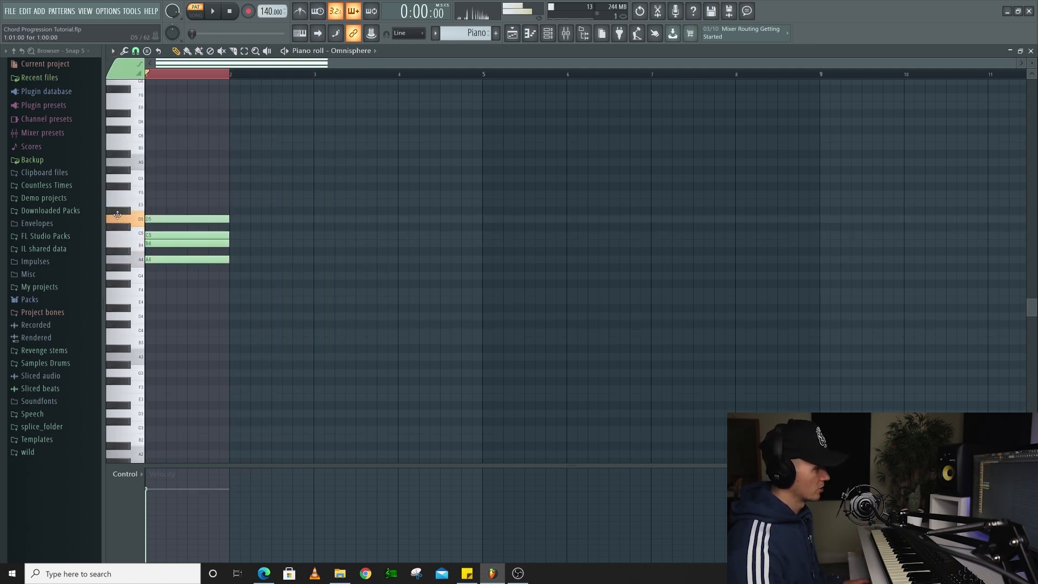
click(168, 203)
click(167, 195)
click(153, 178)
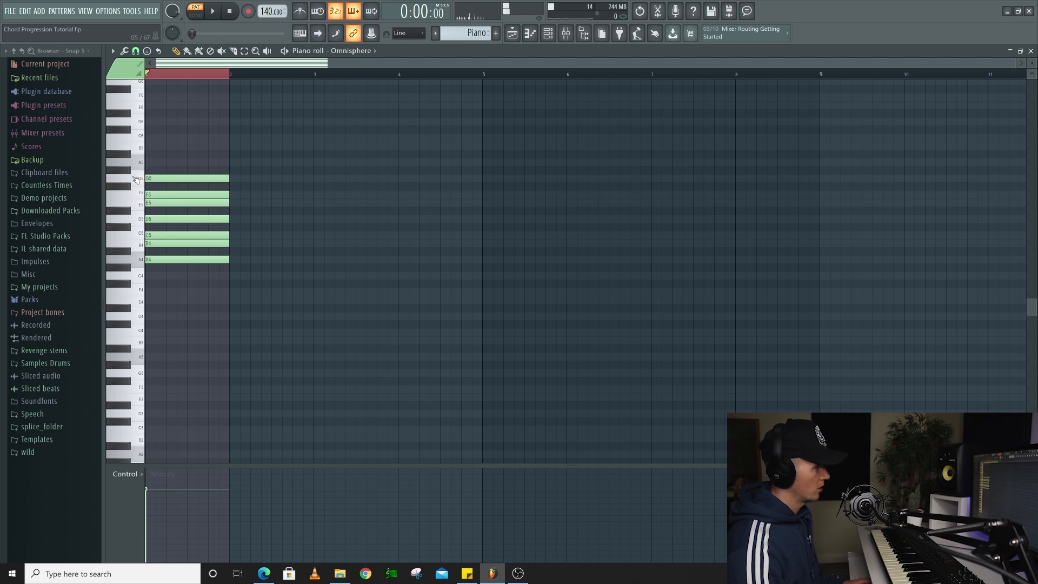
click(147, 162)
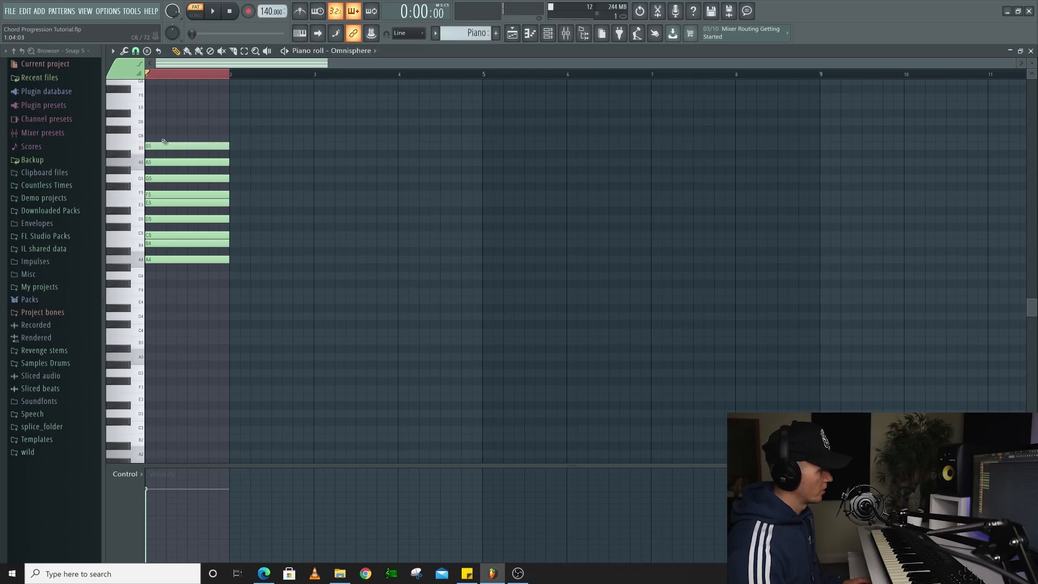
click(165, 139)
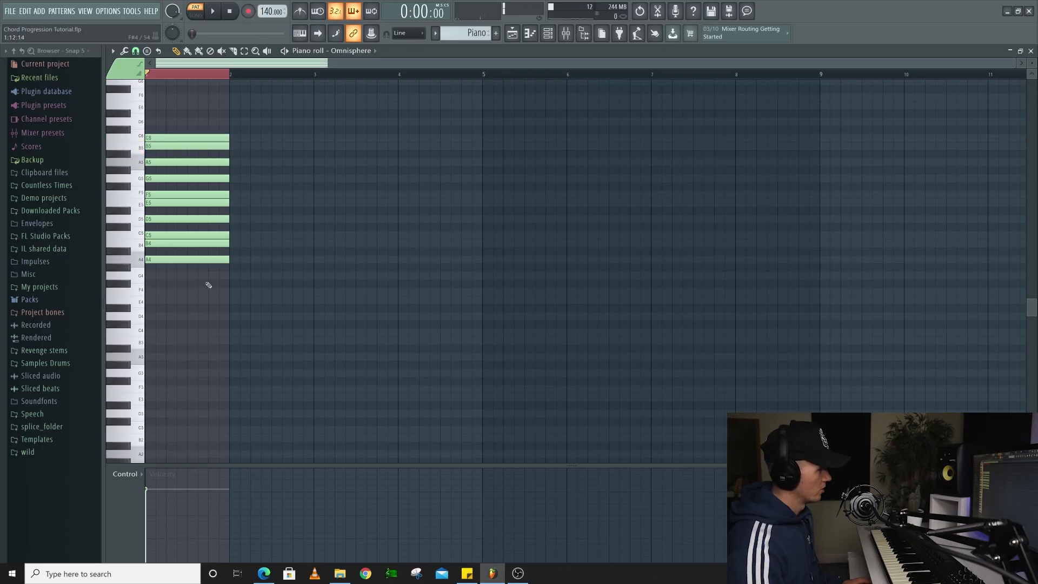
Delete the A4 and B4 notes at the bottom of the stacked scale
right_click(201, 260)
right_click(193, 244)
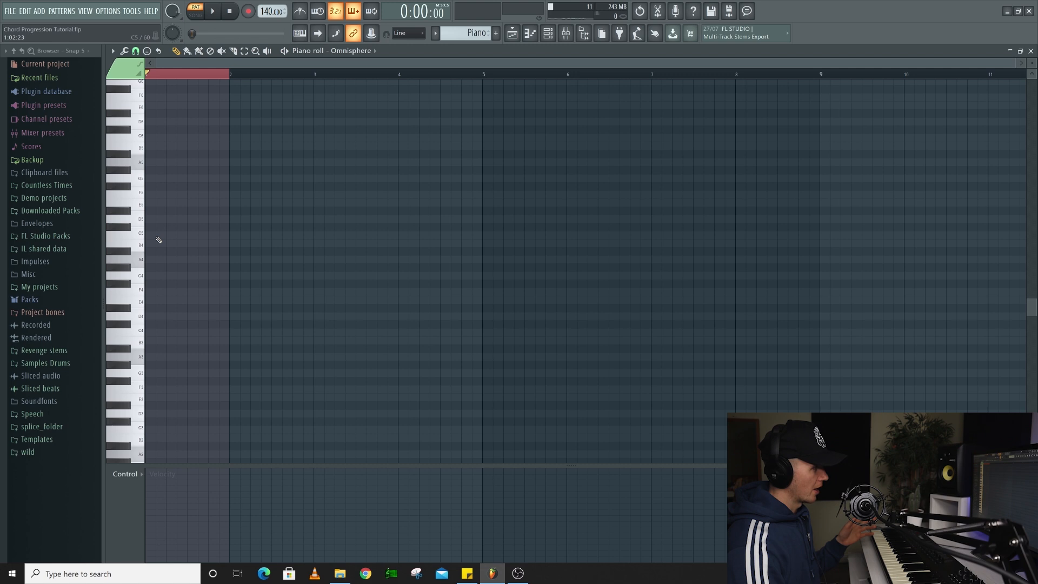
Build a one-bar C major triad in bar 1 with the notes C5, E5 and G5, and play it back
click(158, 237)
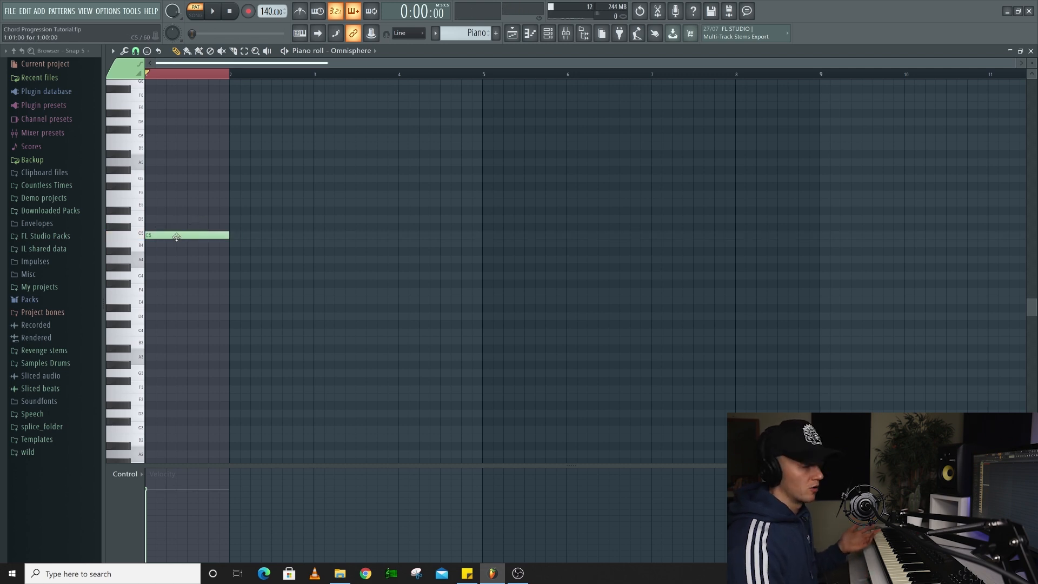
click(149, 236)
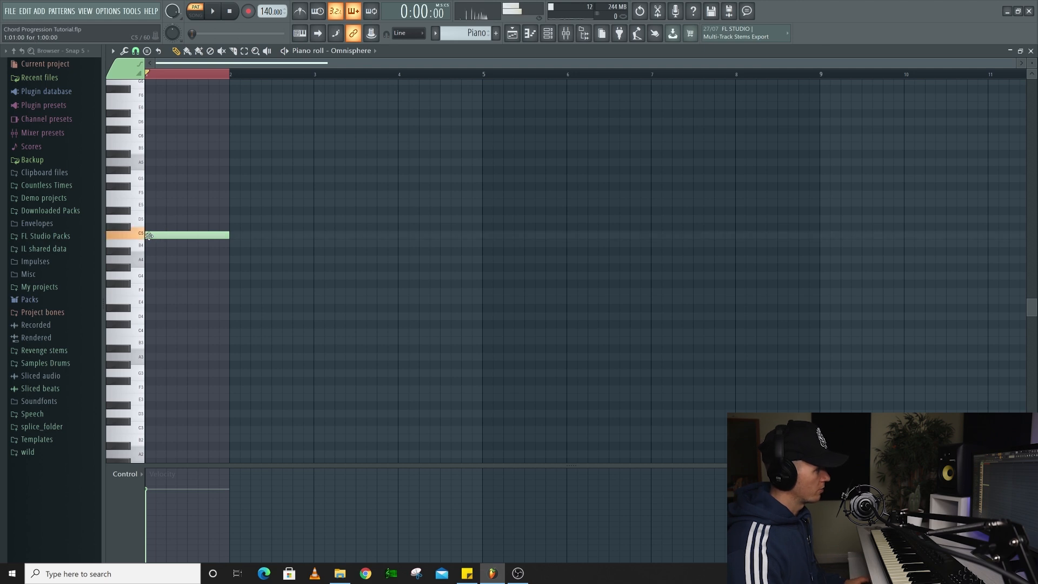
click(156, 203)
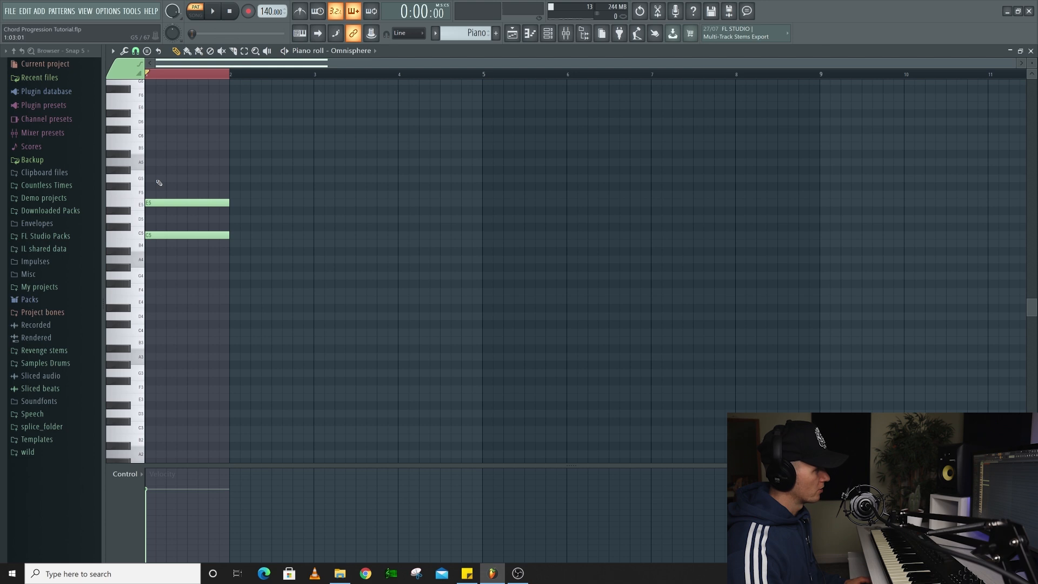
click(156, 179)
key(space)
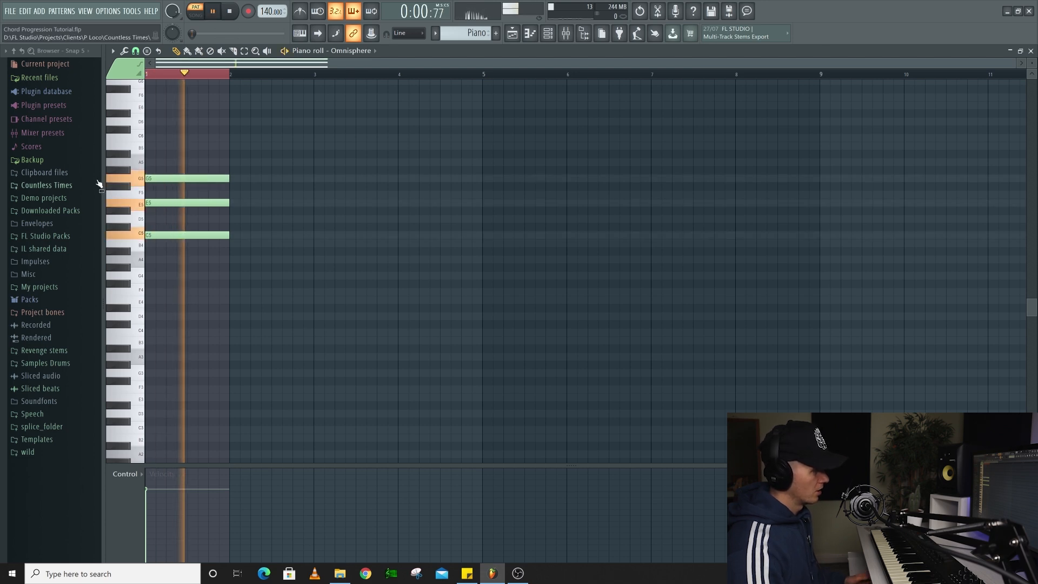
key(space)
Delete the G5, E5 and C5 notes of the triad from bar 1
right_click(174, 179)
right_click(178, 203)
right_click(182, 236)
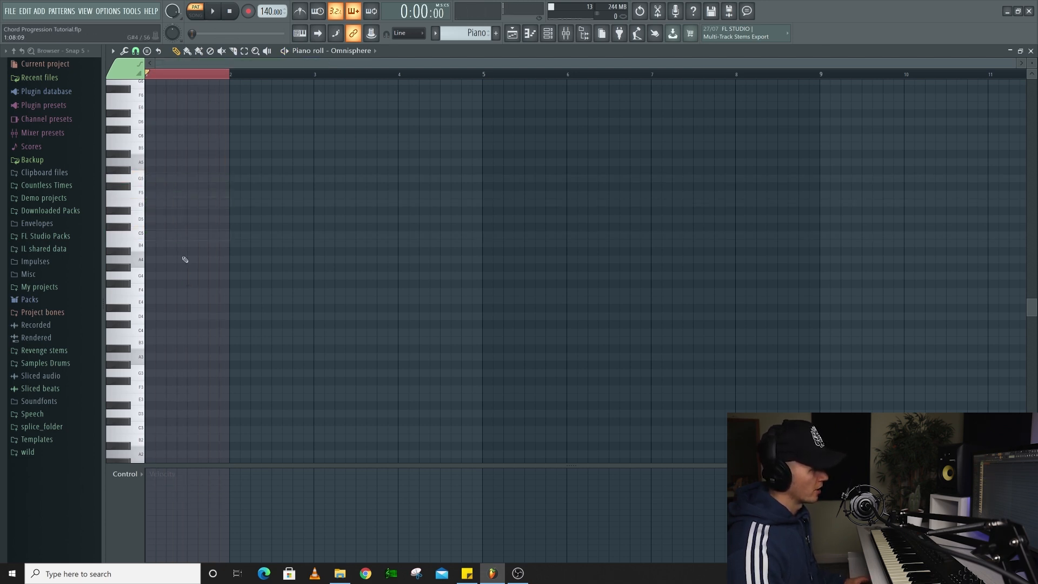
Build a one-bar D minor triad in bar 1 with the notes D5, F5 and A5, and play it back
click(169, 221)
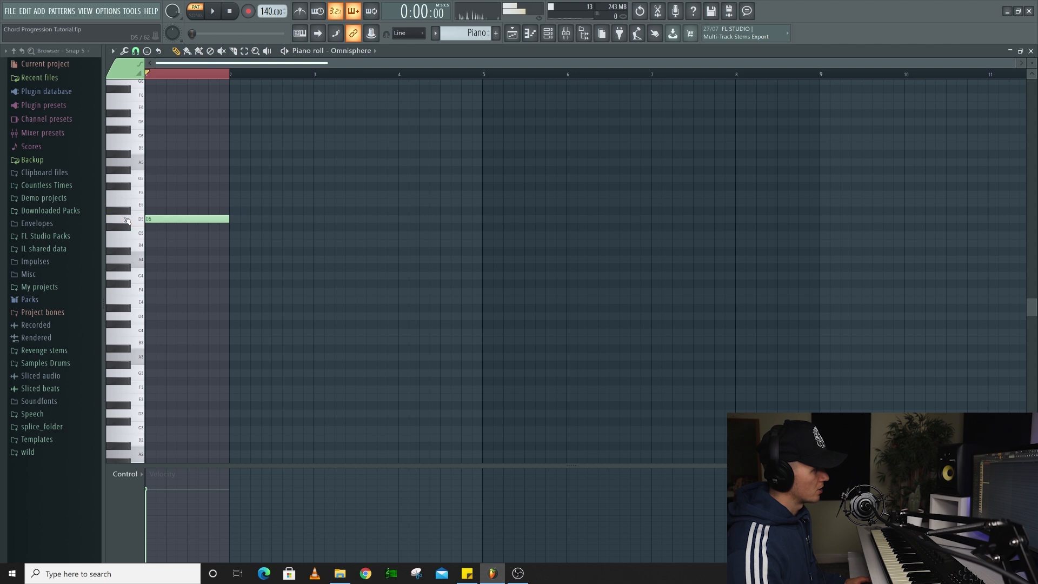
click(158, 194)
click(154, 163)
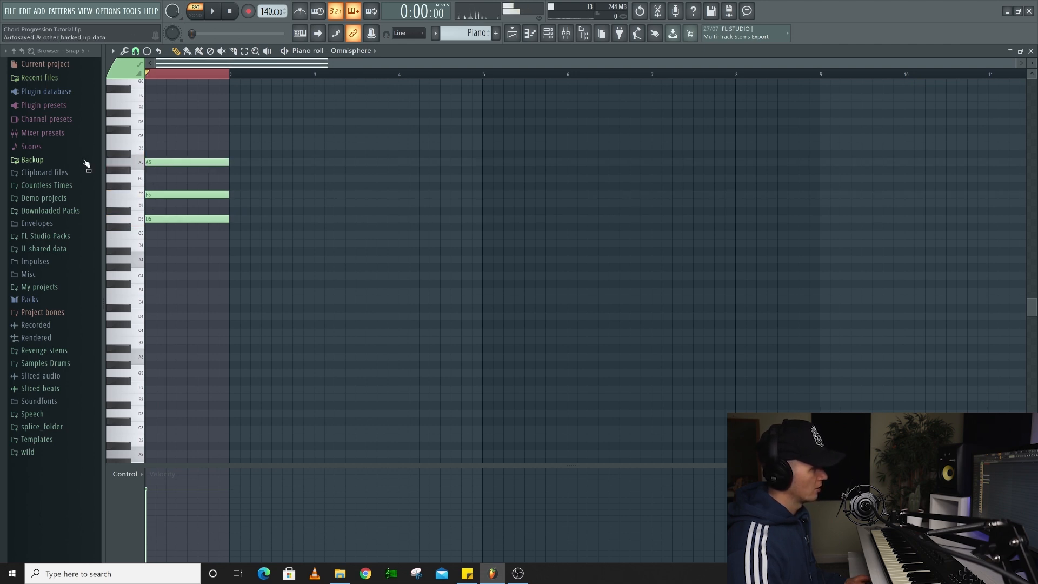
key(space)
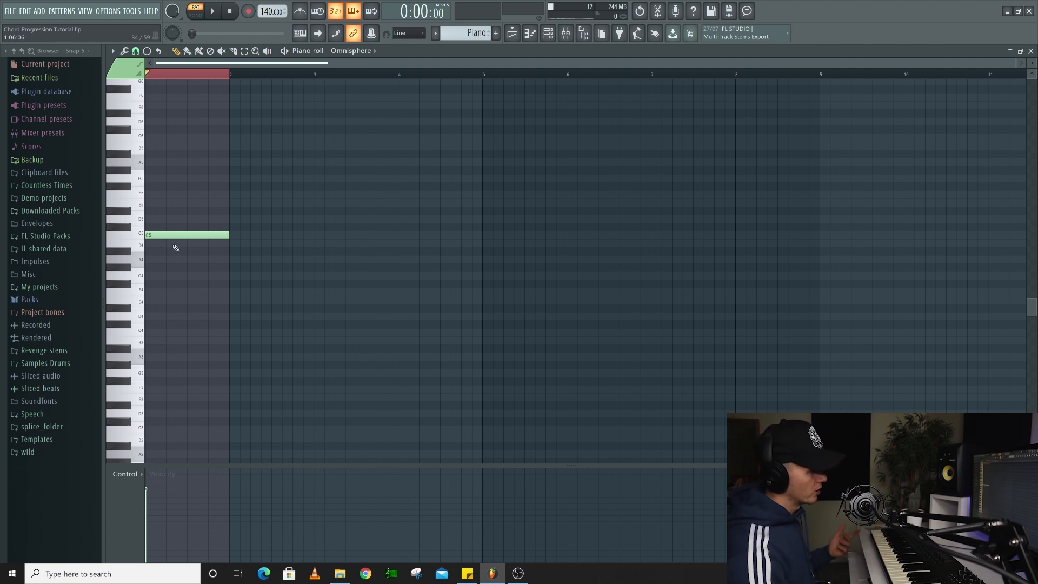
Add one-bar D5, E5, F5, G5, A5 and B5 notes above the C5 note in bar 1
click(140, 237)
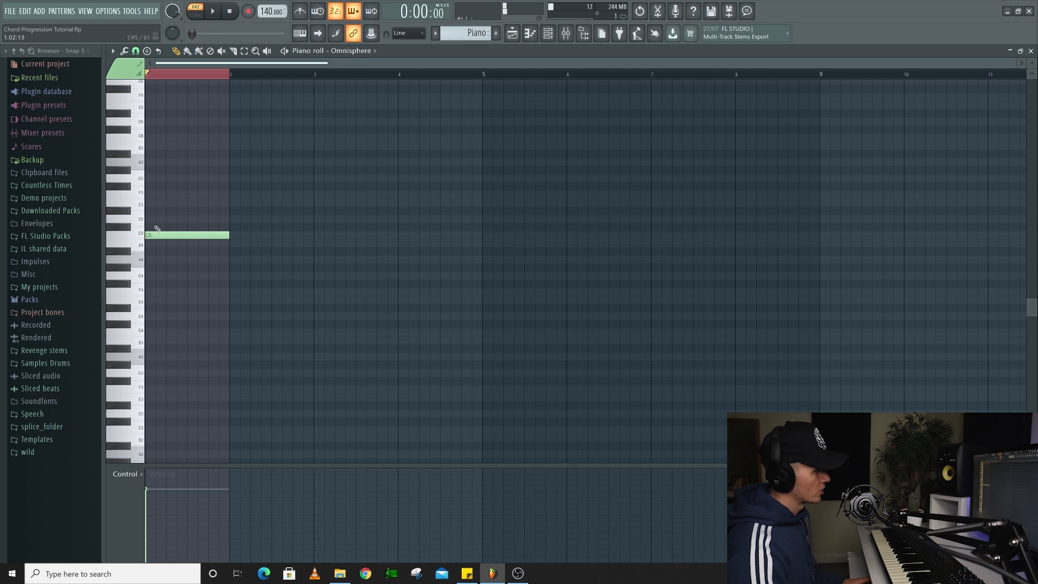
click(158, 221)
click(165, 203)
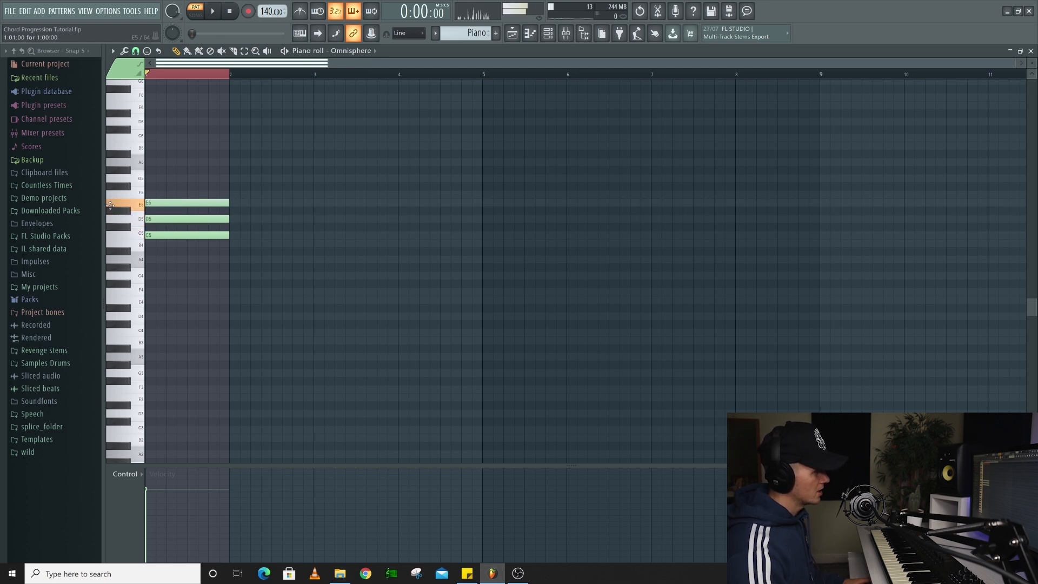
click(173, 195)
click(161, 179)
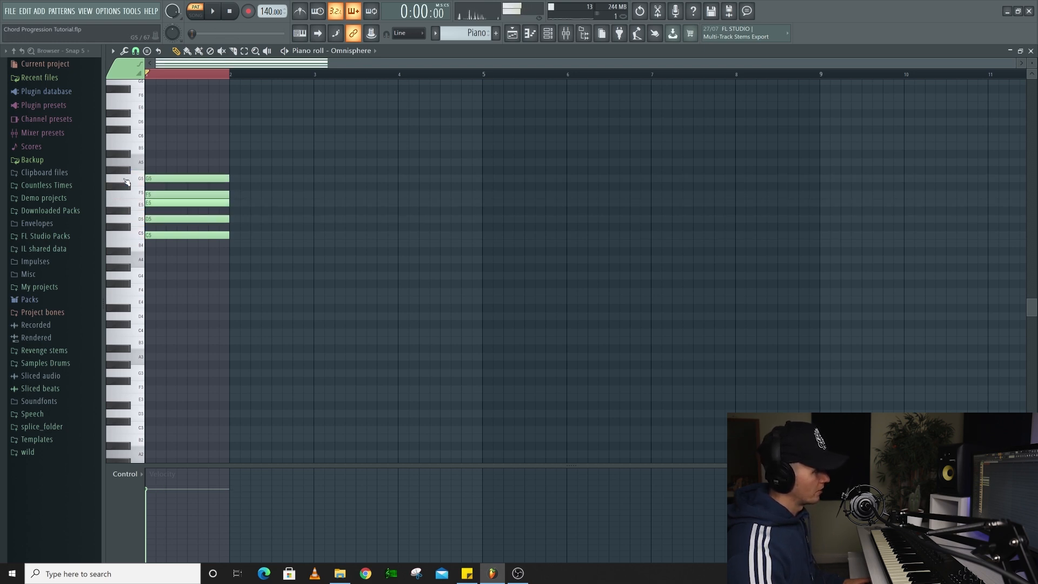
click(157, 163)
click(172, 150)
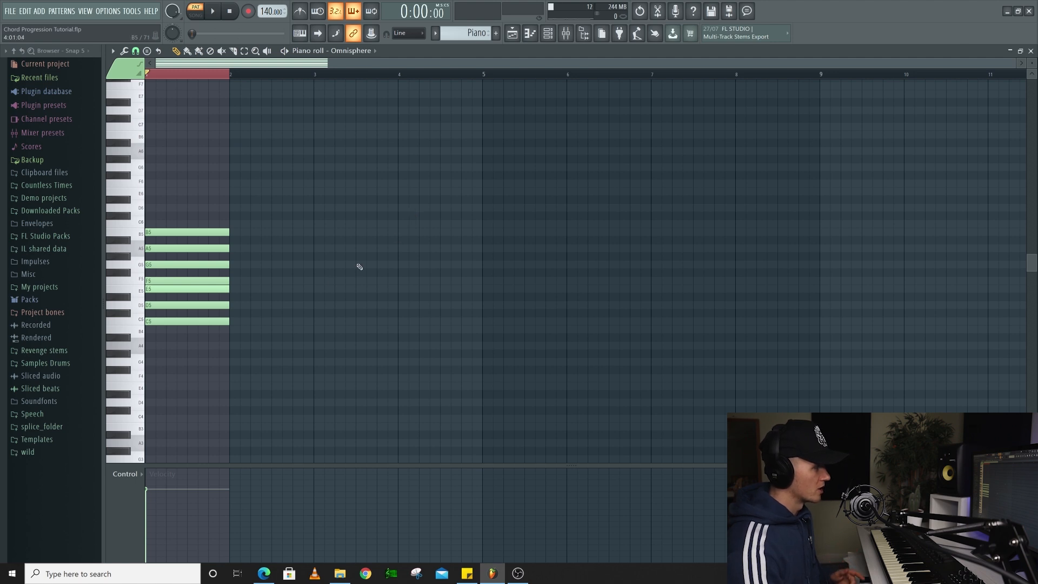
Audition each note of the scale in bar 1 in ascending order from C5 to B5
click(156, 322)
click(155, 305)
click(153, 289)
click(153, 281)
click(152, 265)
click(156, 249)
click(155, 232)
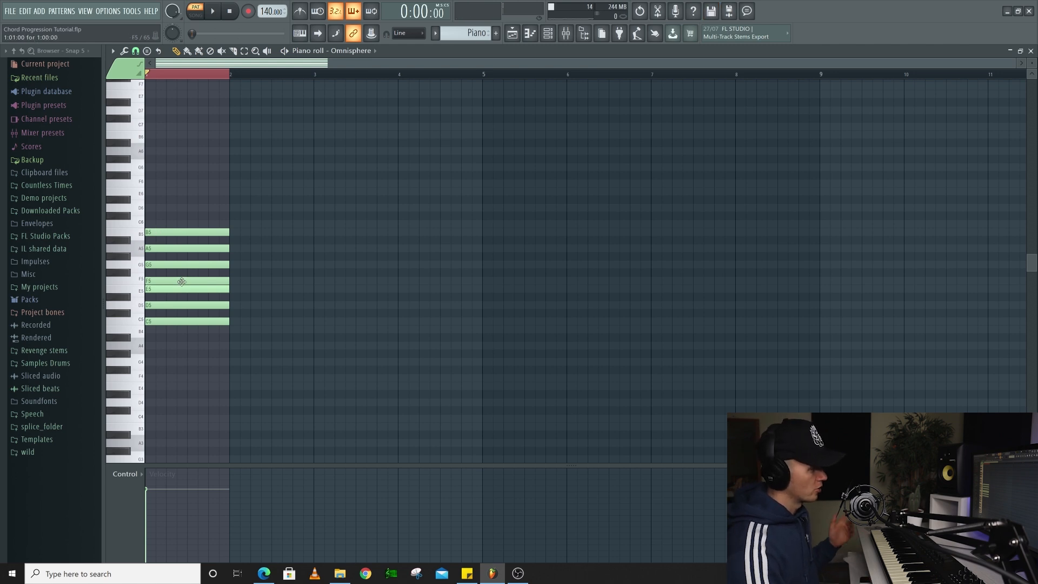
Arrange the notes as C5 in bar 1, A5 in bar 2, G5 in bar 3 and F5 in bar 4
click(172, 323)
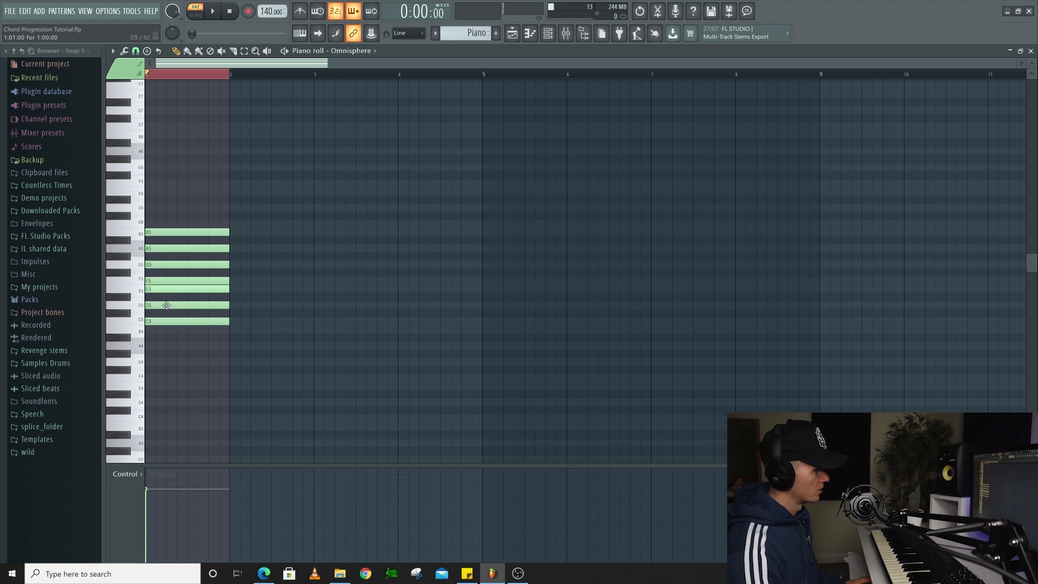
drag(165, 249, 248, 249)
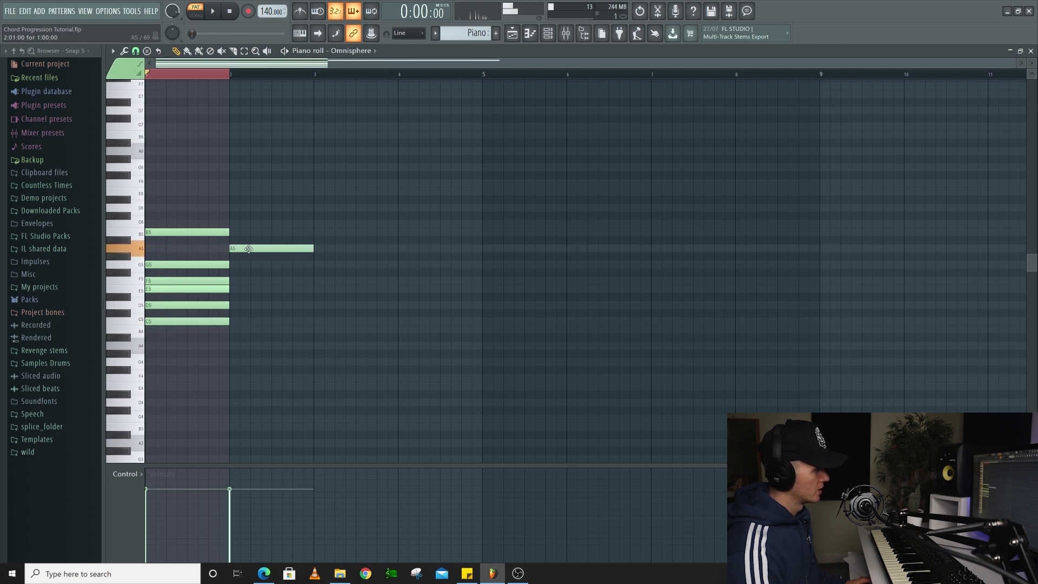
drag(165, 264, 334, 264)
drag(222, 280, 471, 274)
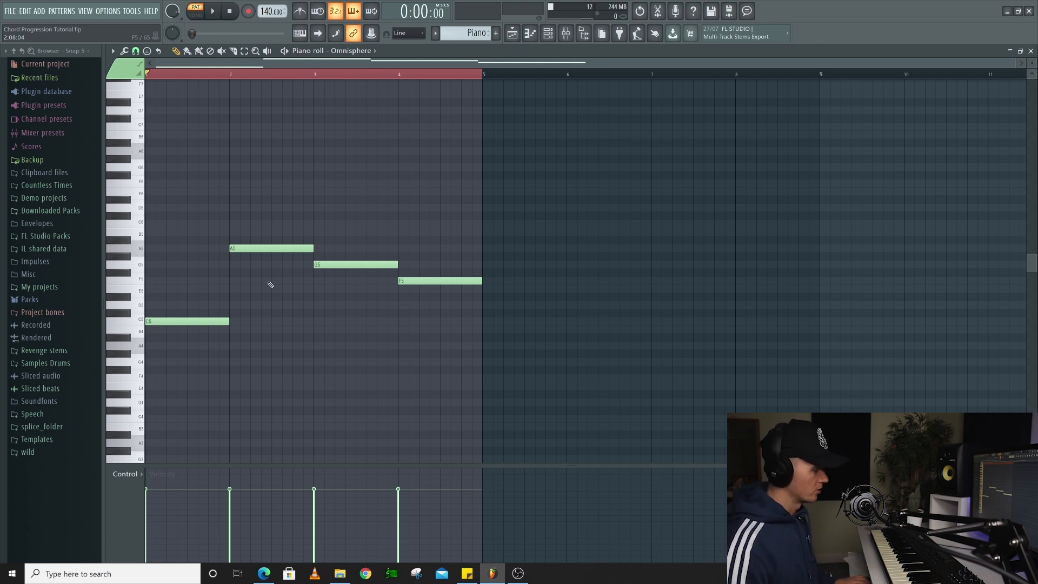
Transpose all four root notes down two octaves to C3, A3, G3 and F3, and play the bass line
key(ctrl+a)
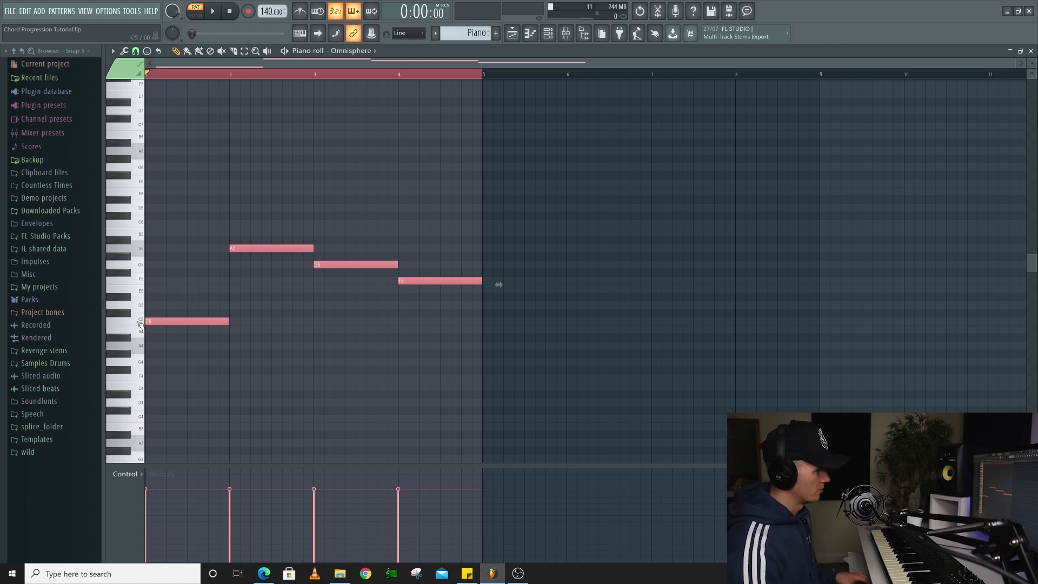
scroll(137, 423, down, 4)
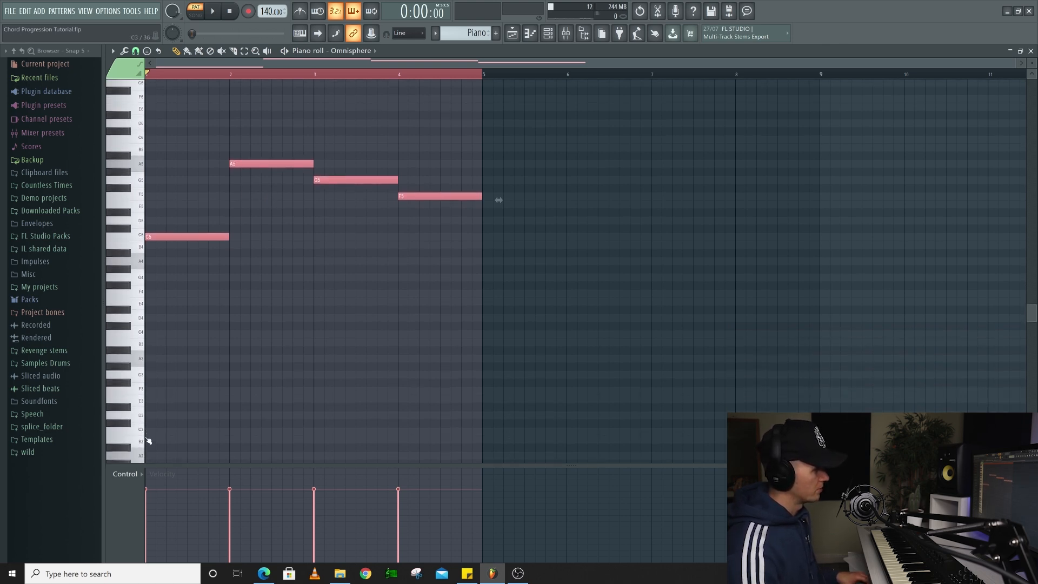
key(ctrl+Down)
key(ctrl+Down)
key(space)
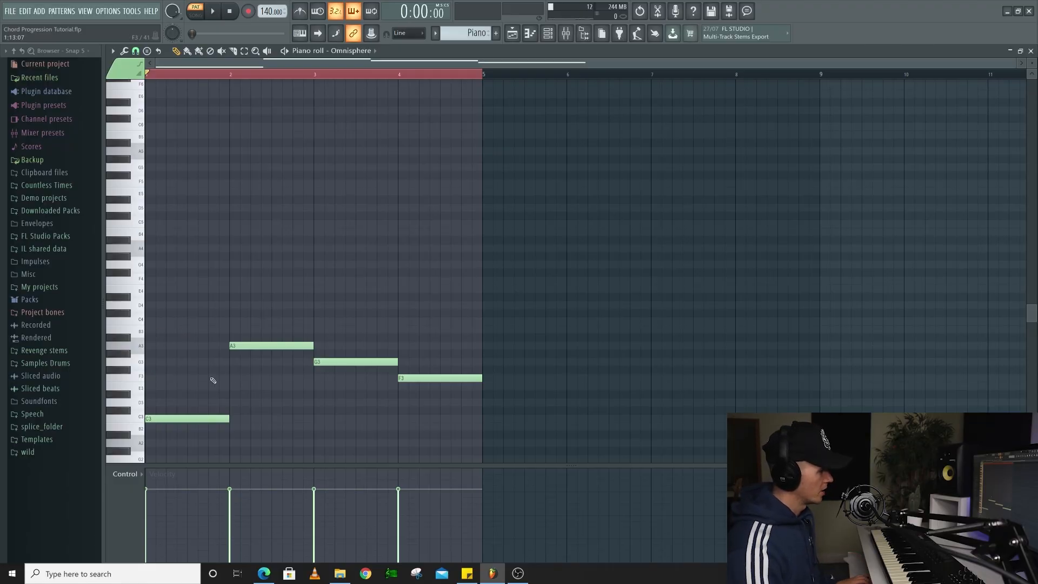
Duplicate the four bass notes two octaves higher as C5, A5, G5 and F5, leaving the originals in place
key(ctrl+a)
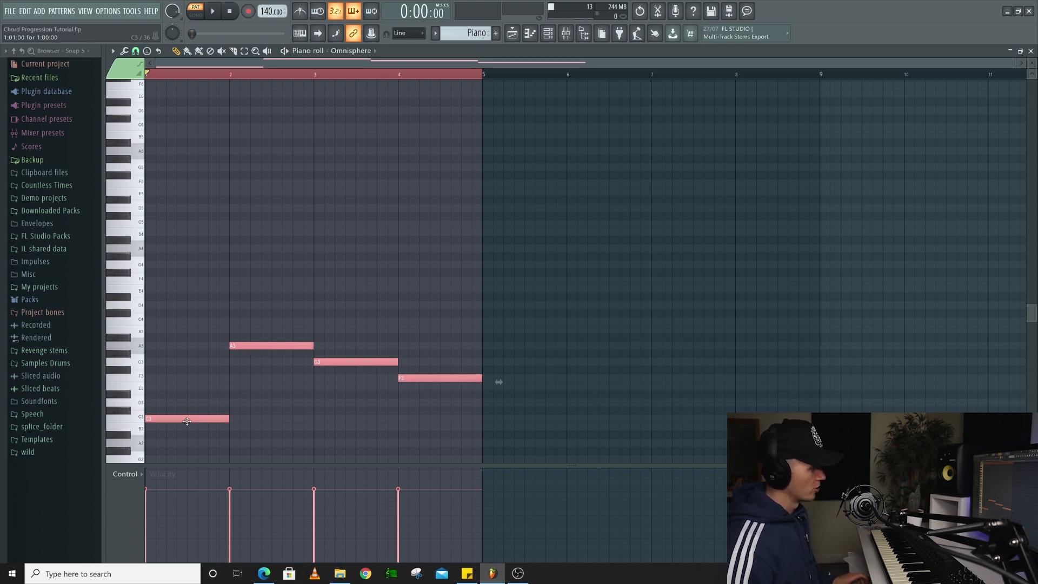
key(ctrl+Up)
key(ctrl+Up)
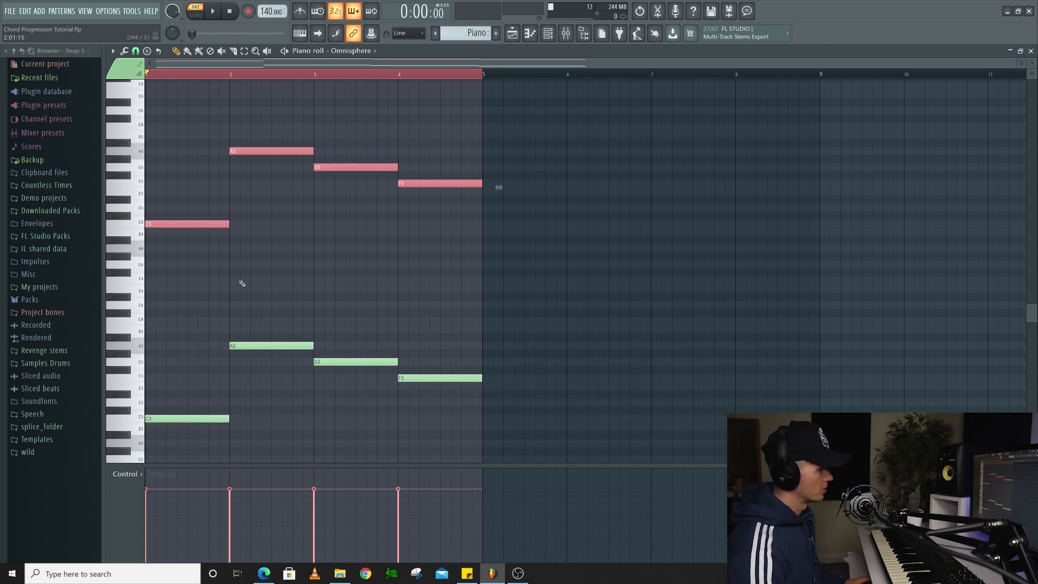
key(ctrl+d)
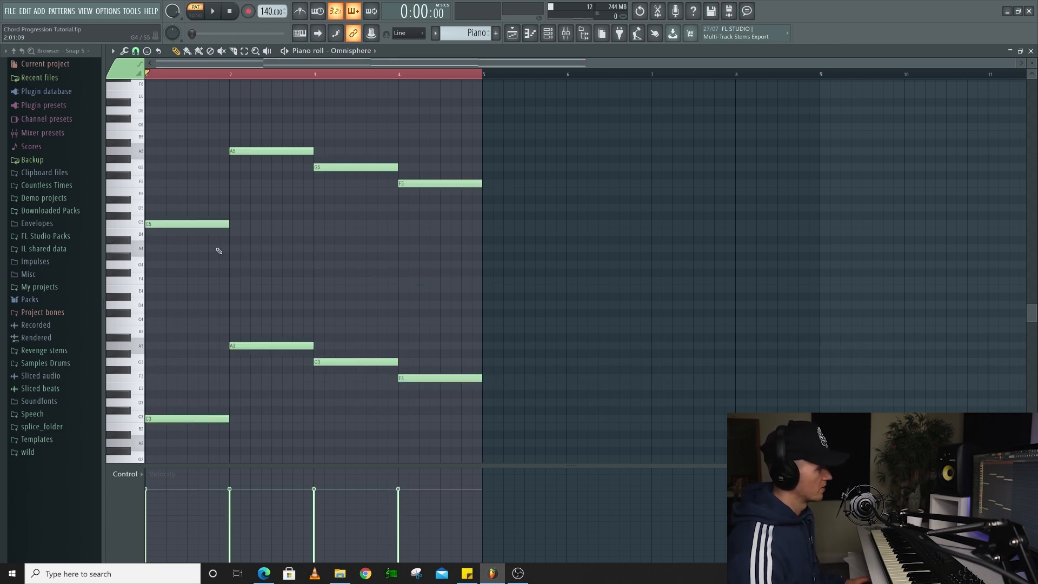
Add E5 and G5 above the C5 root in bar 1, and two chord notes above the A5 root in bar 2
click(157, 198)
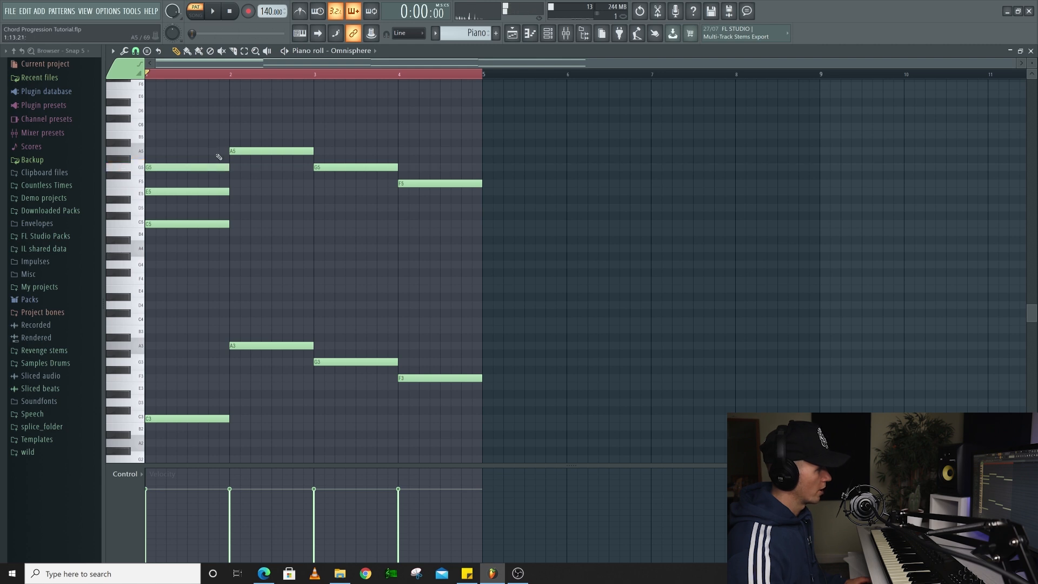
scroll(214, 158, up, 1)
click(232, 151)
click(230, 118)
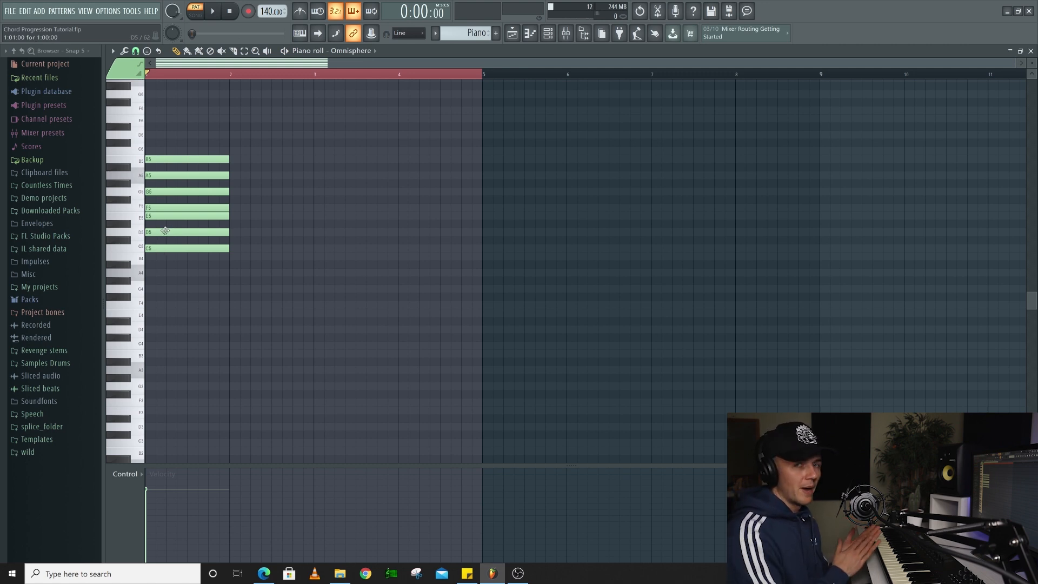
Build a D5, F5 and A5 triad in bar 3 and play it
click(314, 233)
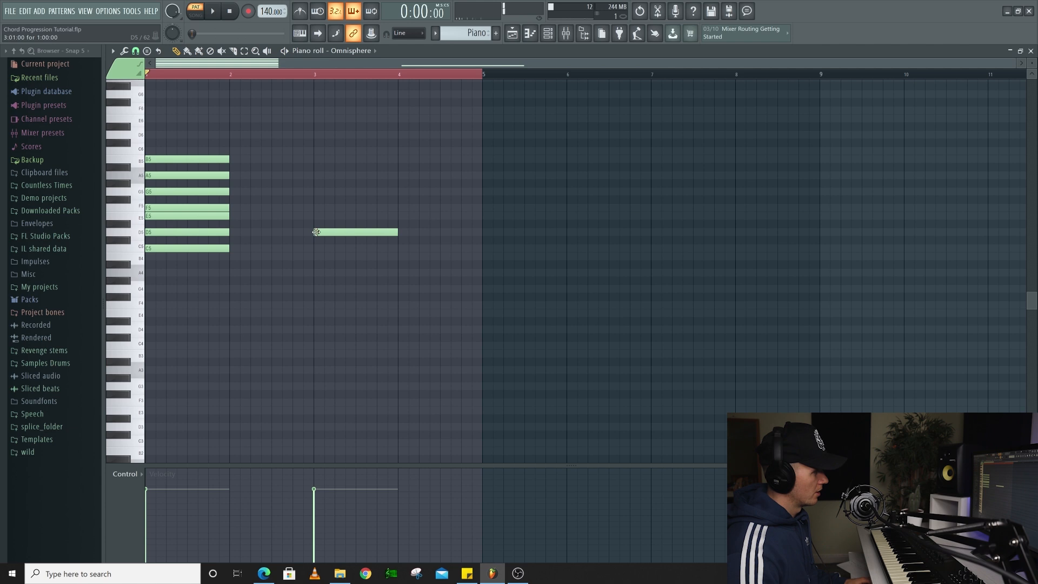
click(315, 217)
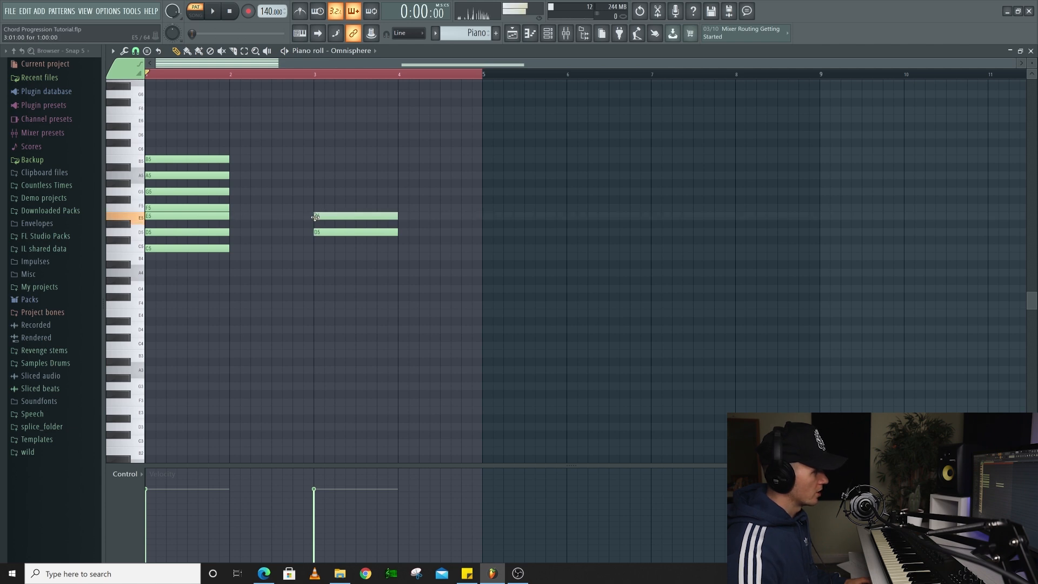
drag(315, 213, 316, 203)
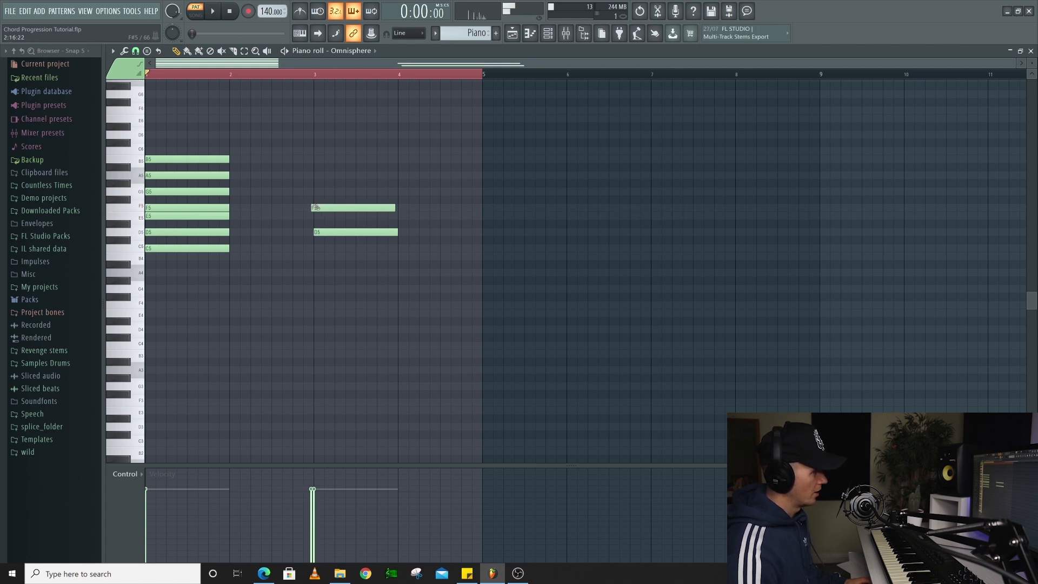
click(313, 176)
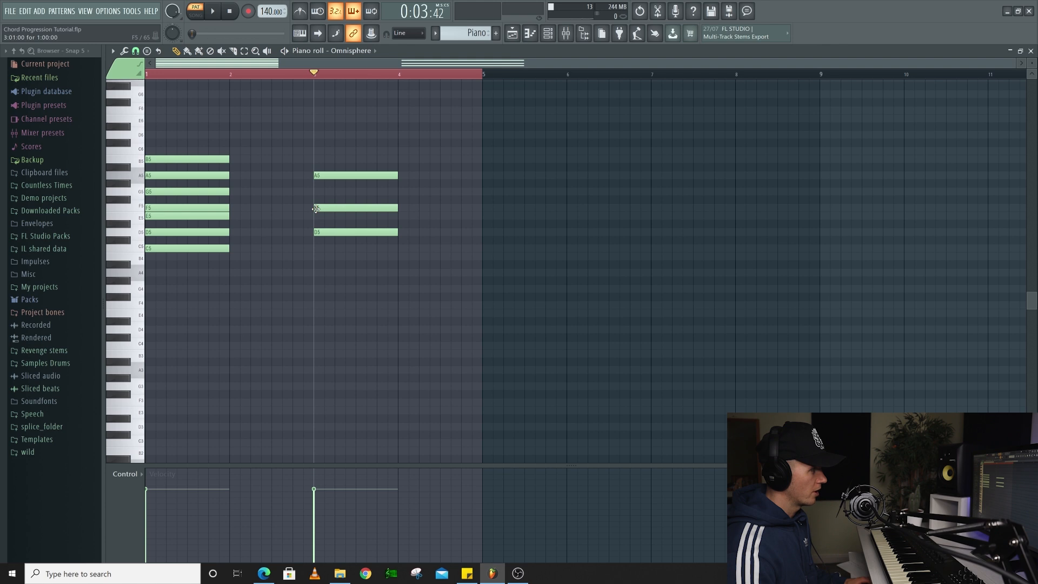
key(space)
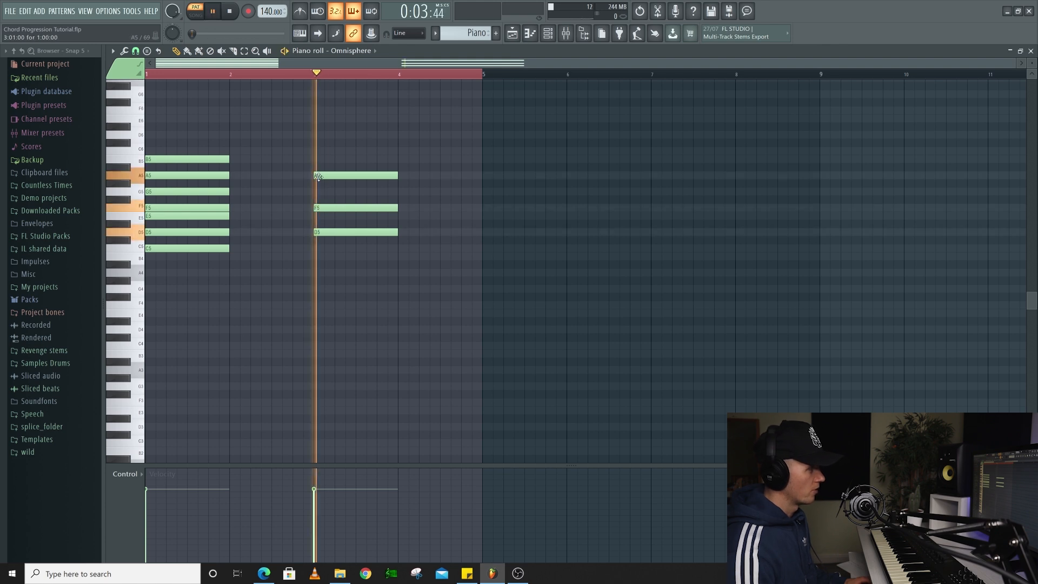
key(space)
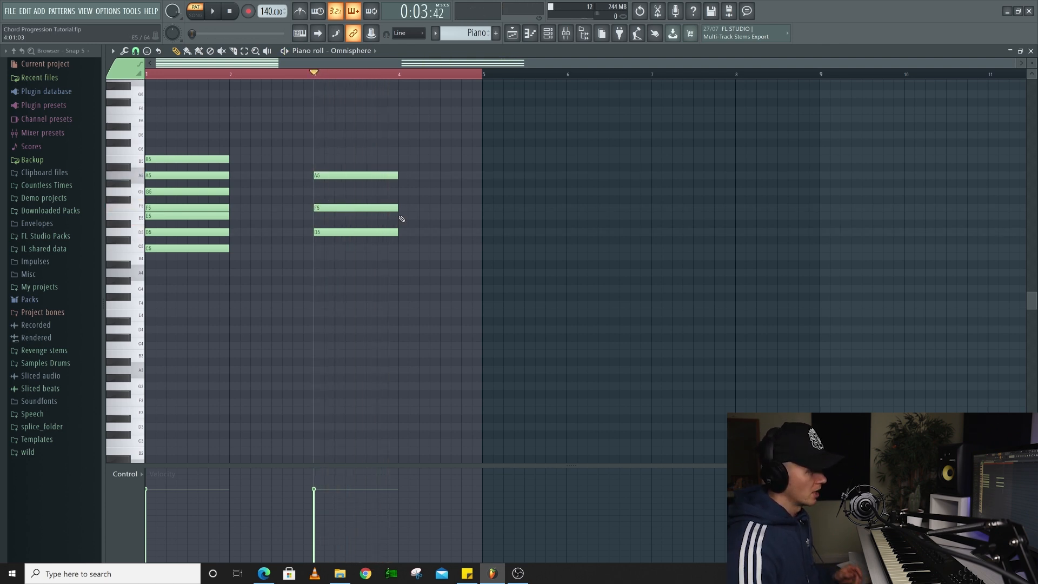
Build an E5, G5 and B5 triad in bar 5 and play it from the start of that bar
click(485, 215)
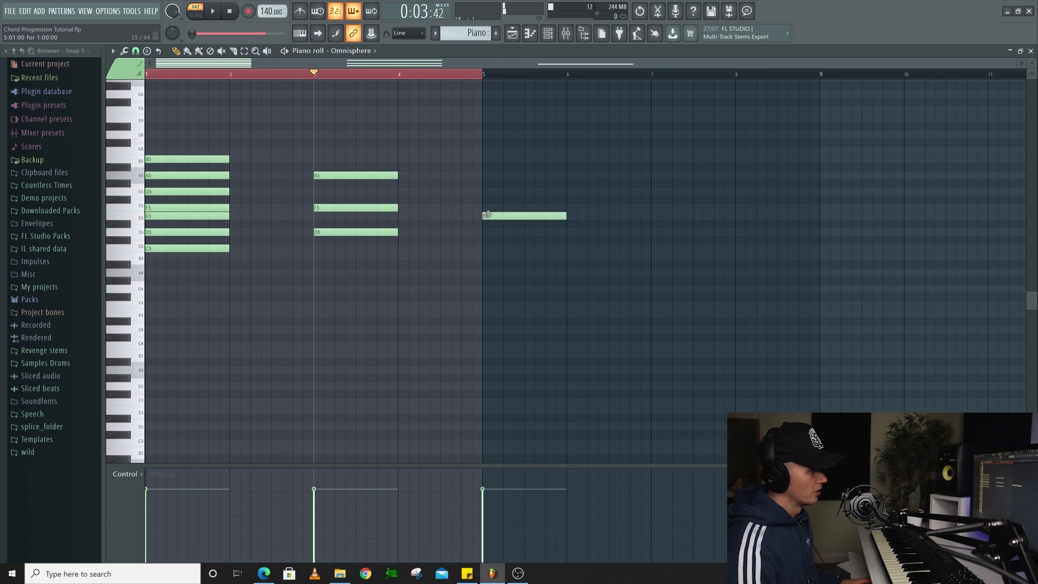
click(483, 191)
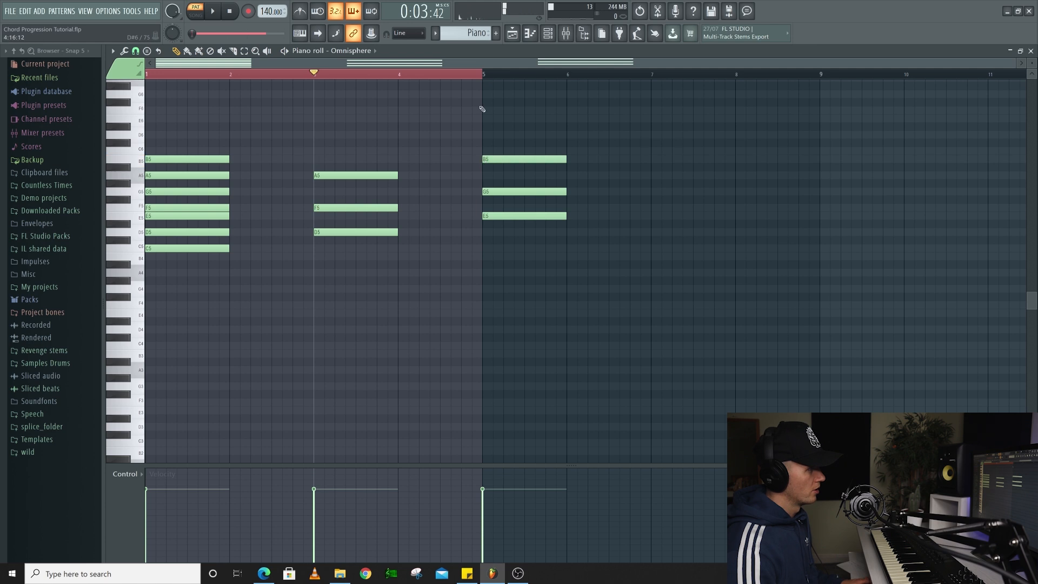
click(485, 76)
key(space)
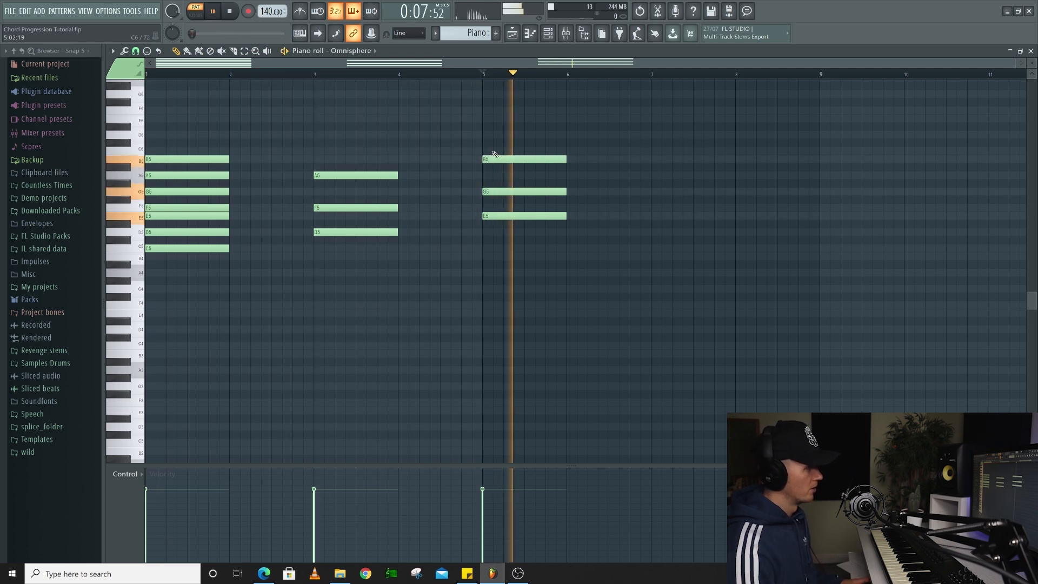
key(space)
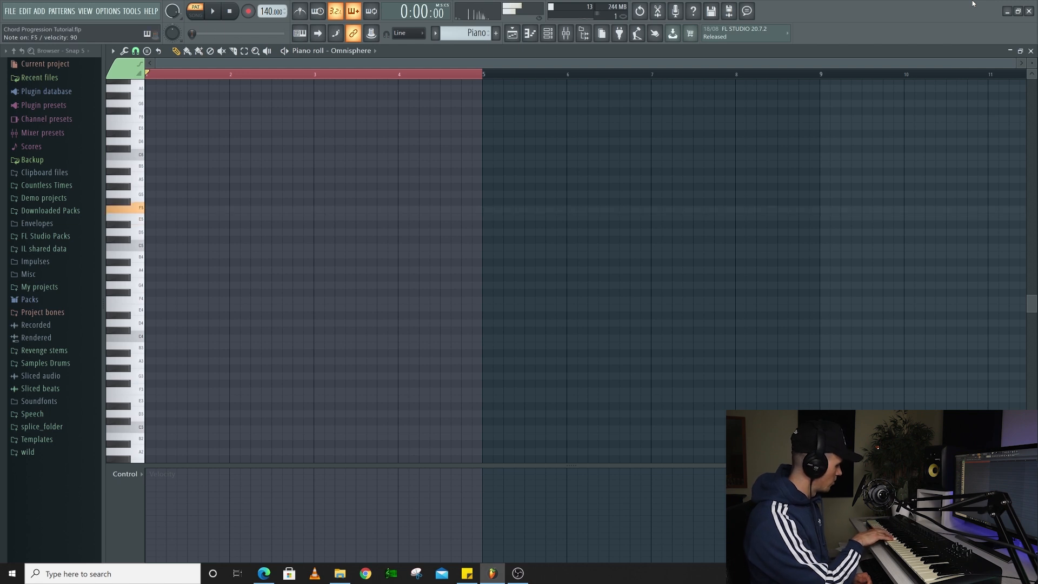
Place one-bar root notes A5, E5, F5 and E5 in bars 1 to 4 of the empty piano roll
click(162, 179)
click(229, 217)
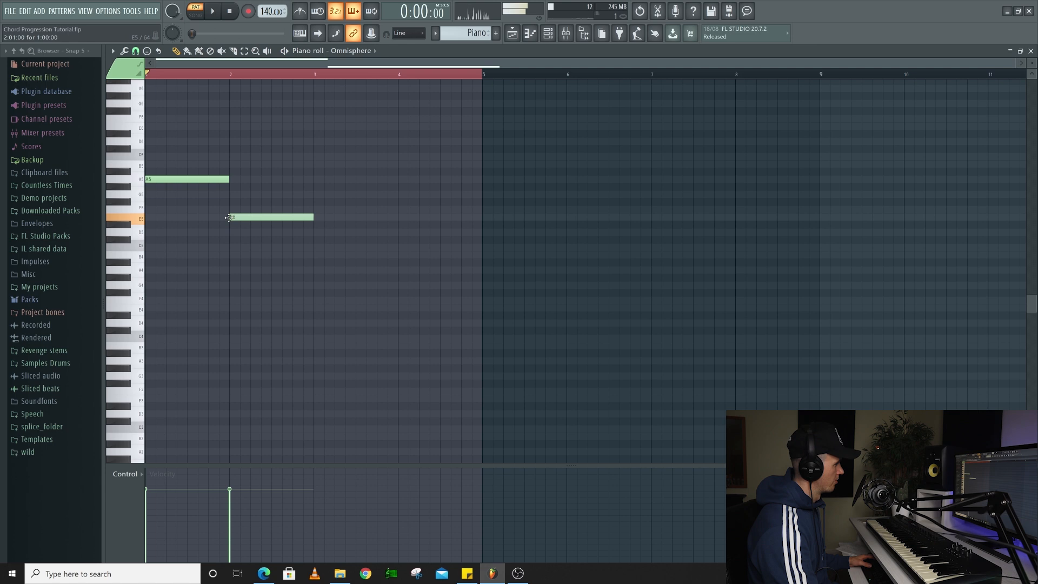
click(316, 209)
click(401, 217)
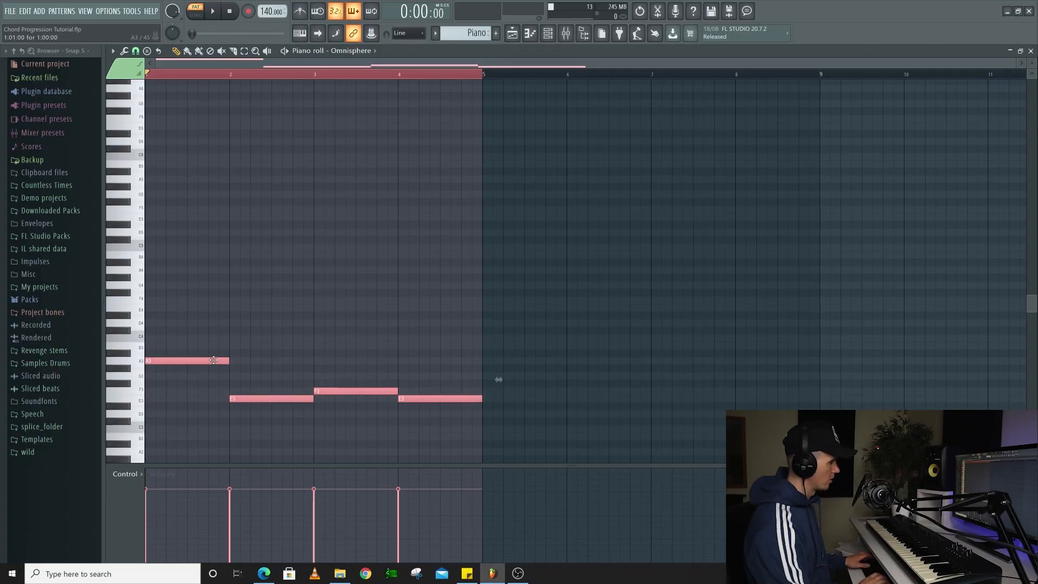
Duplicate the four root notes two octaves apart, keeping A3, E3, F3 and E3 as bass under the upper roots
key(ctrl+Up)
key(ctrl+Up)
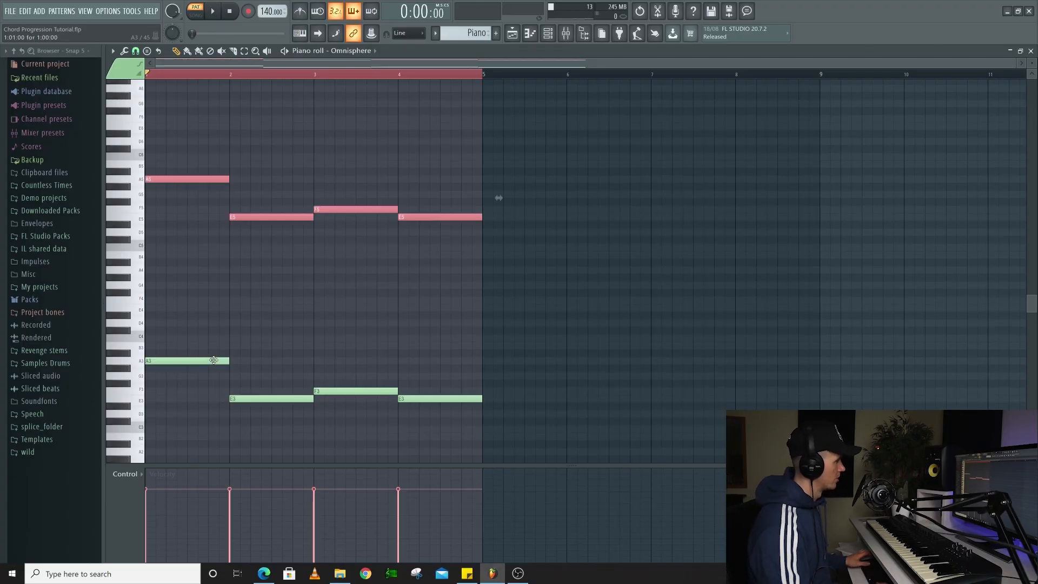
key(ctrl+d)
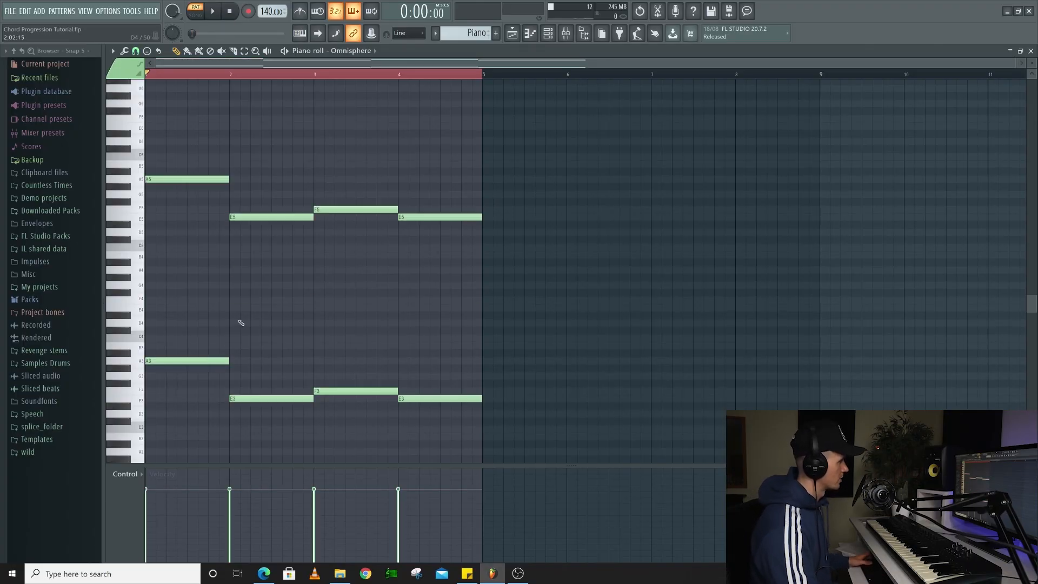
Complete the upper triads with C6 and E6 in bar 1, G5 and B5 in bars 2 and 4, and A5 and C6 in bar 3
click(164, 156)
click(162, 126)
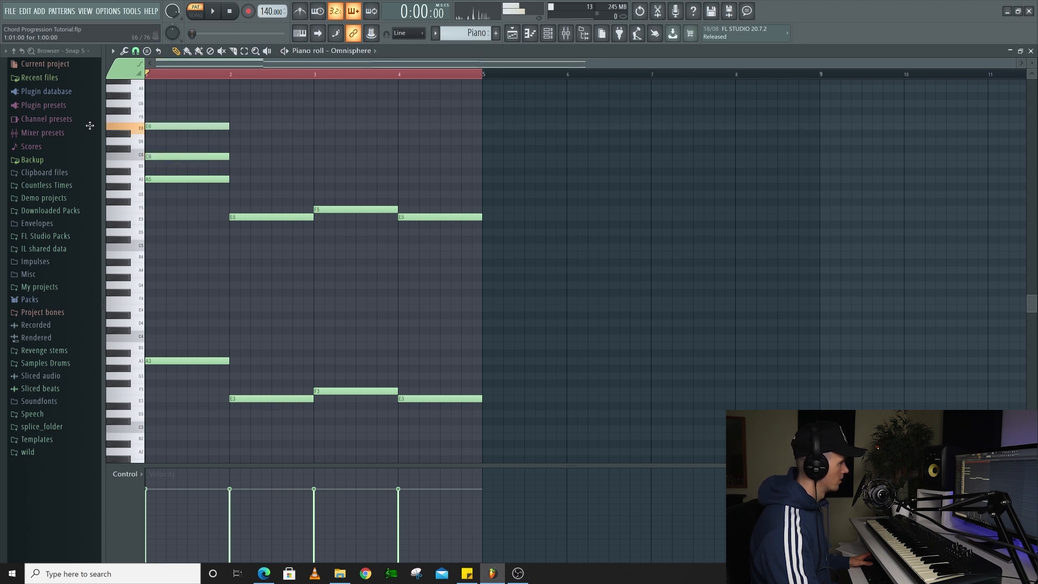
click(233, 194)
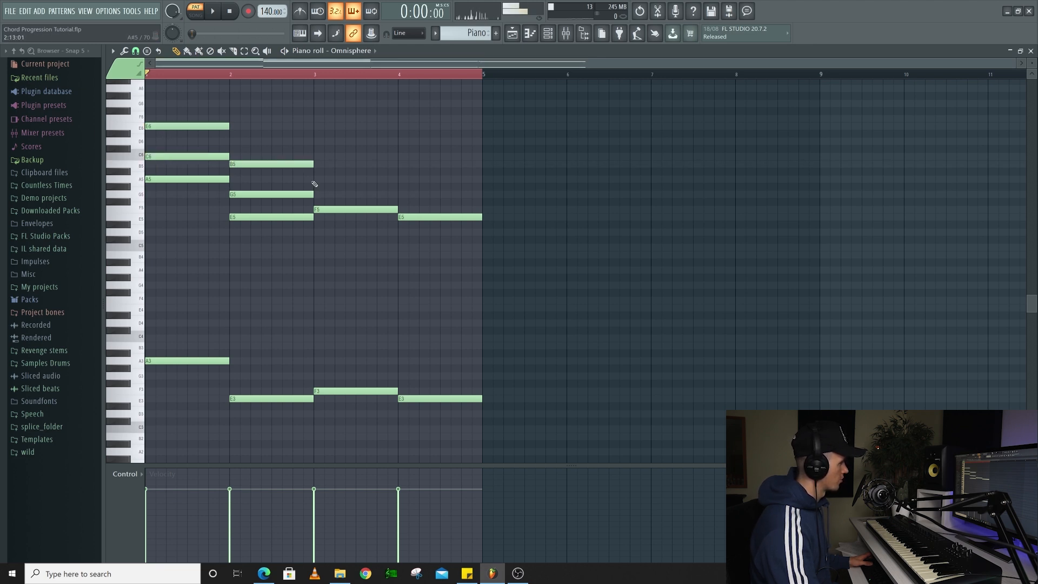
click(319, 157)
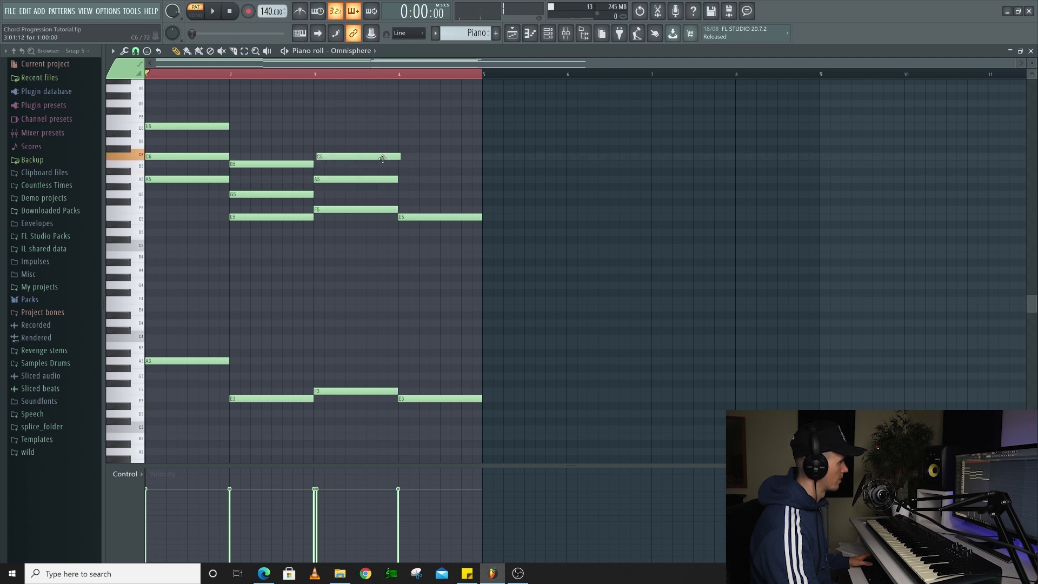
click(398, 195)
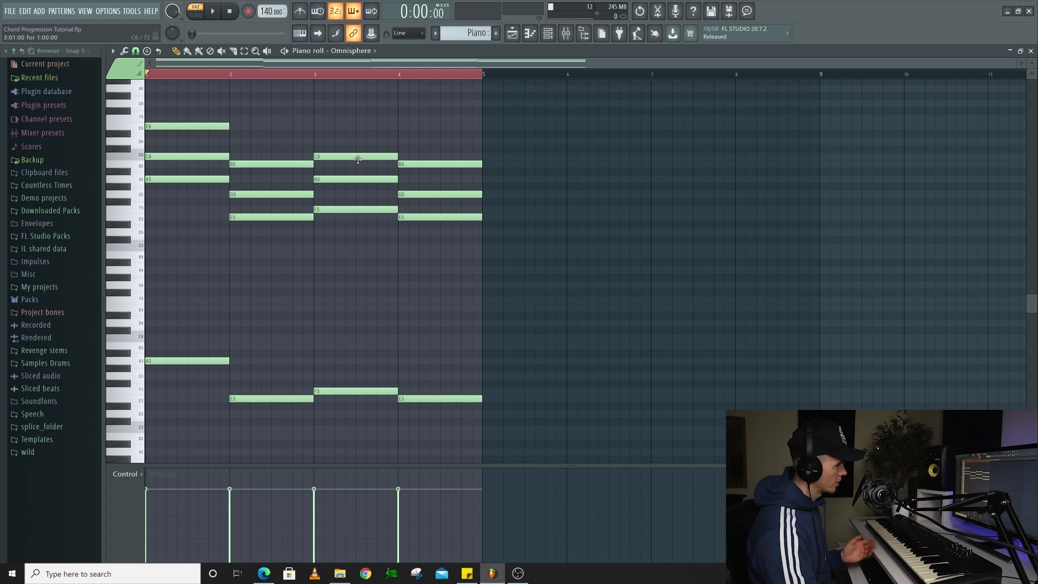
key(space)
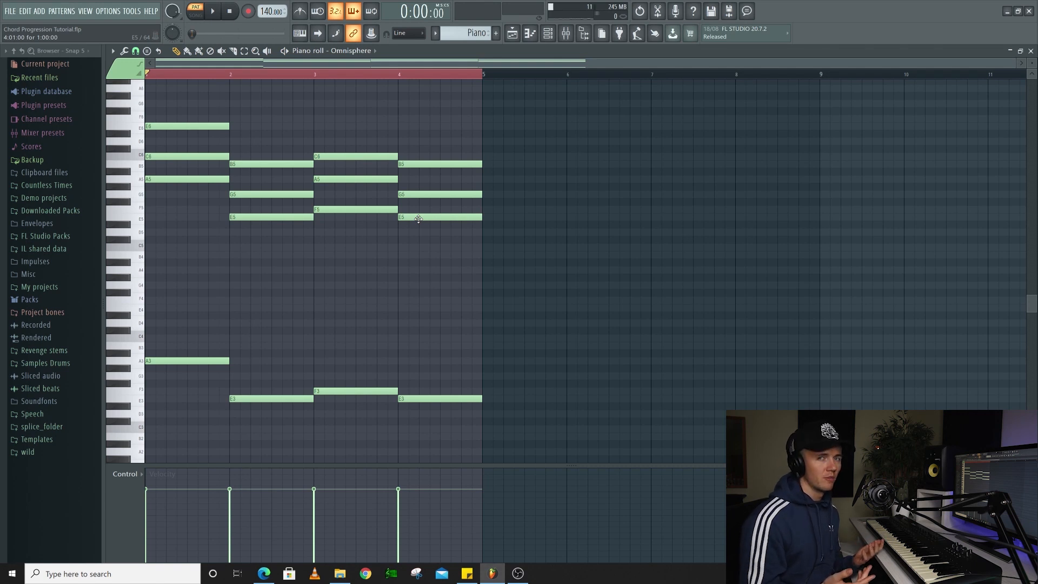
Transpose all notes of the progression down three semitones
key(ctrl+a)
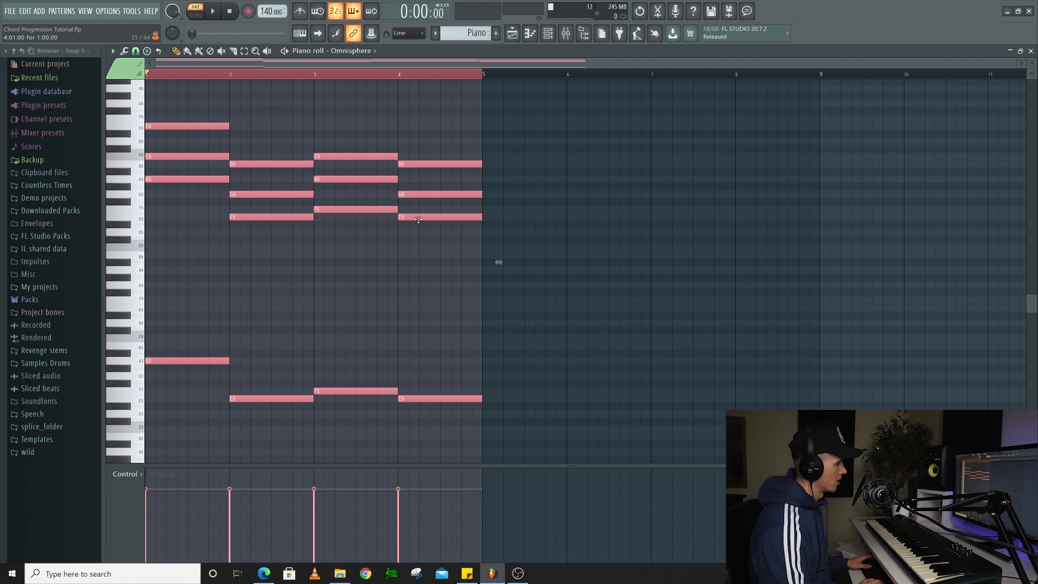
key(Down)
key(Down)
key(Down)
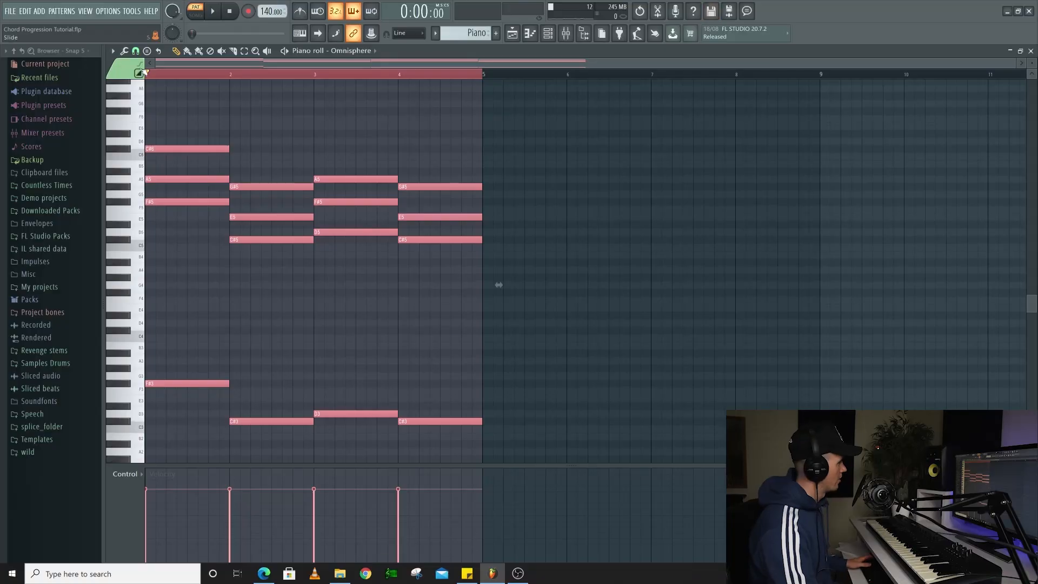
Set the scale highlighting to F# Minor Natural (Aeolian) and play the transposed progression
click(113, 52)
mouse_move(135, 109)
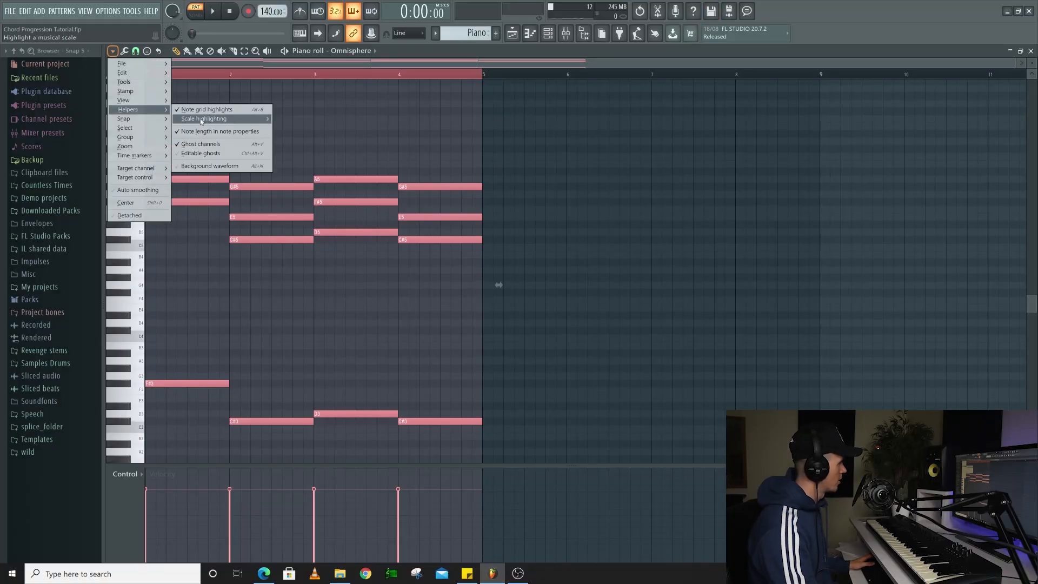
mouse_move(231, 120)
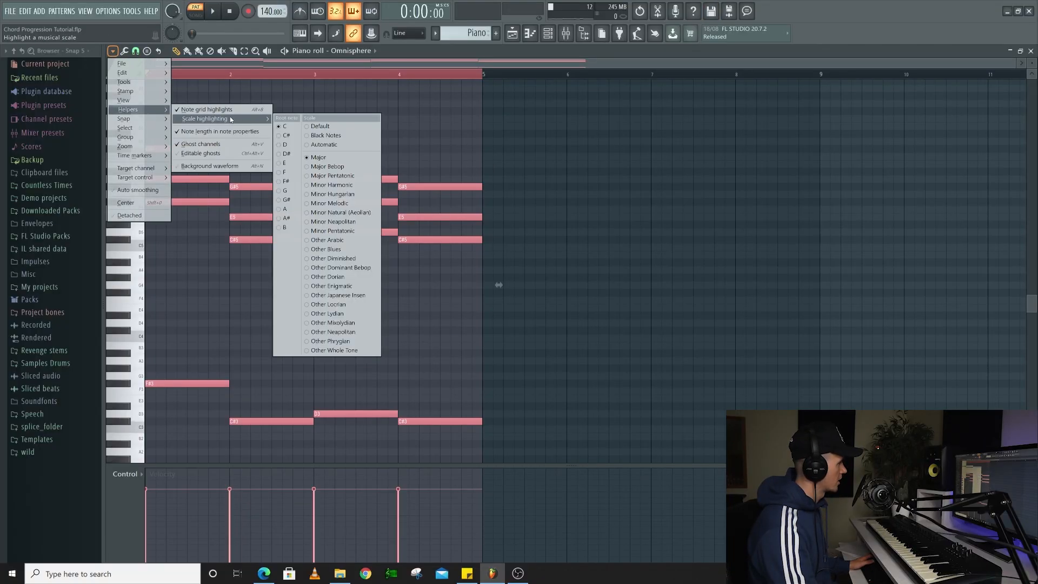
click(344, 214)
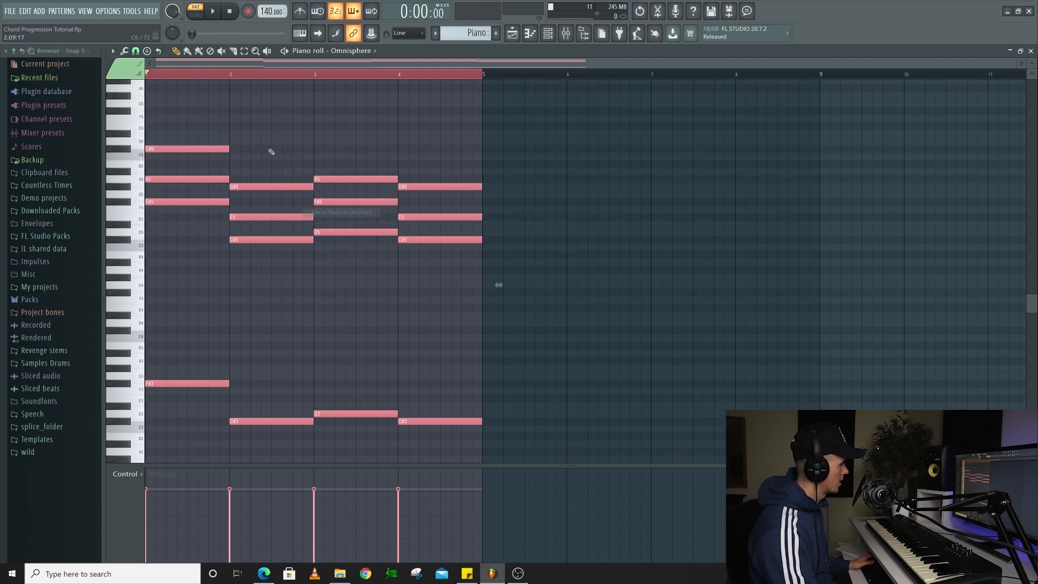
click(113, 52)
mouse_move(135, 110)
mouse_move(231, 120)
click(288, 182)
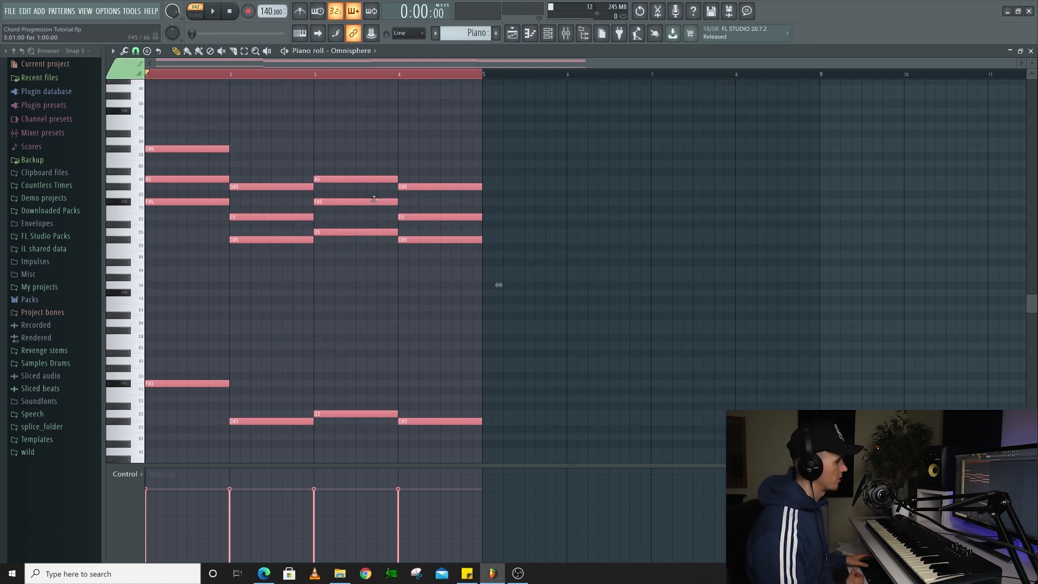
key(space)
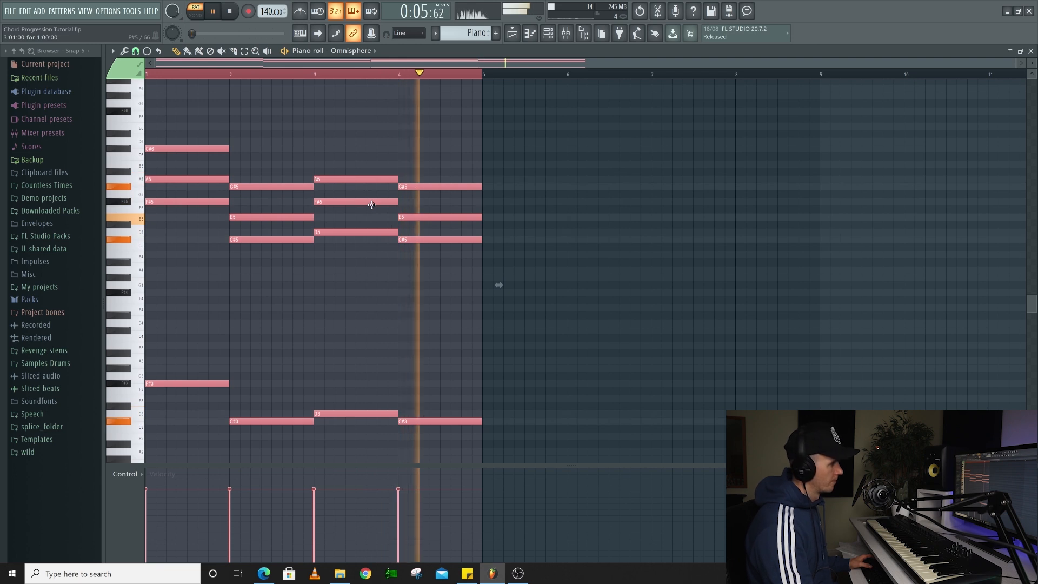
key(space)
Duplicate the four bass notes one octave higher as F#4, C#4, D4 and C#4, and play the progression
drag(195, 350, 446, 448)
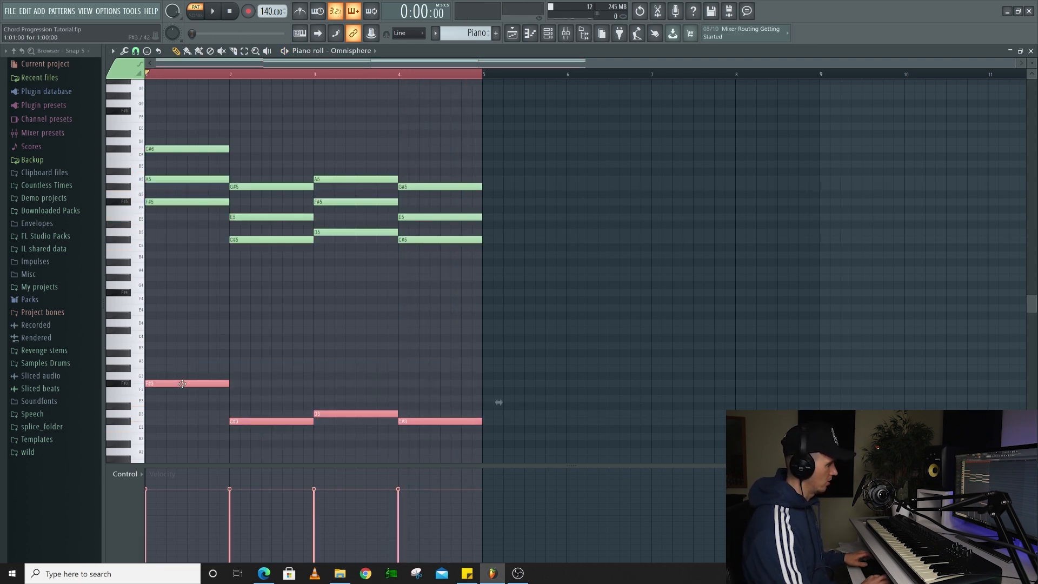
key(ctrl+Up)
key(ctrl+d)
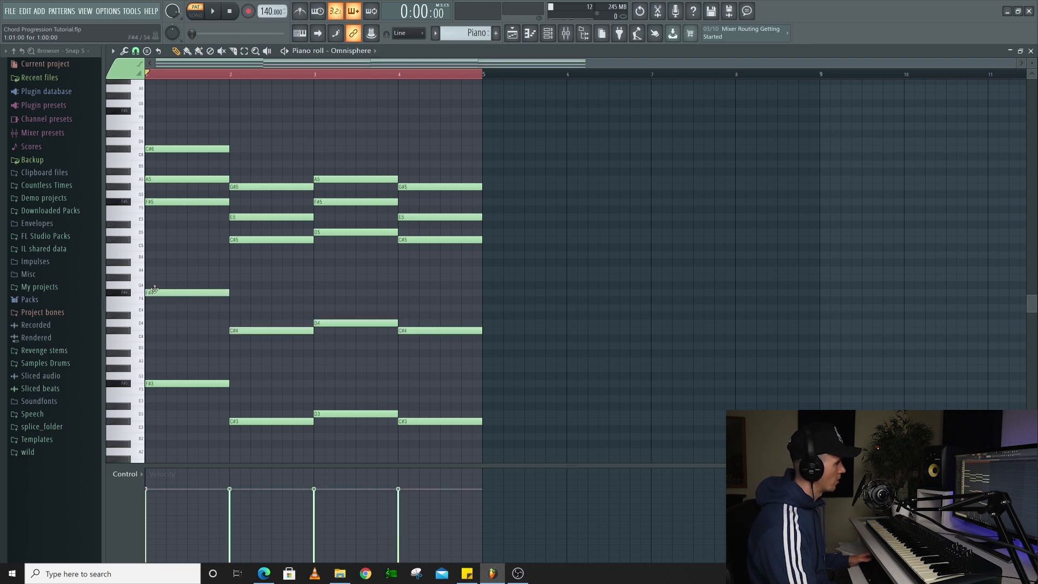
key(space)
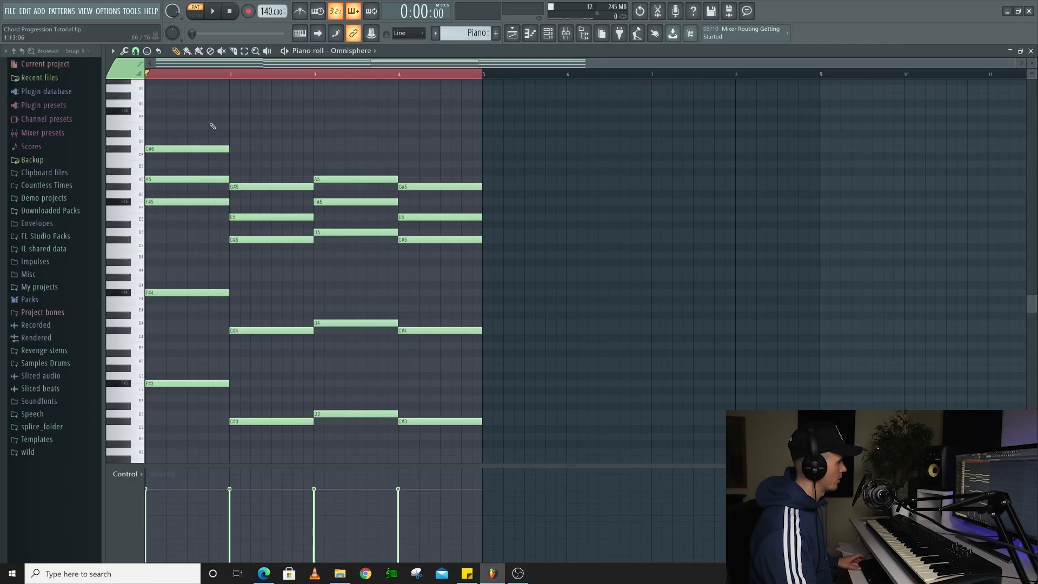
Lower the C#6 note in bar 1 by one octave to C#5, comparing the playback of both octaves
drag(213, 126, 183, 156)
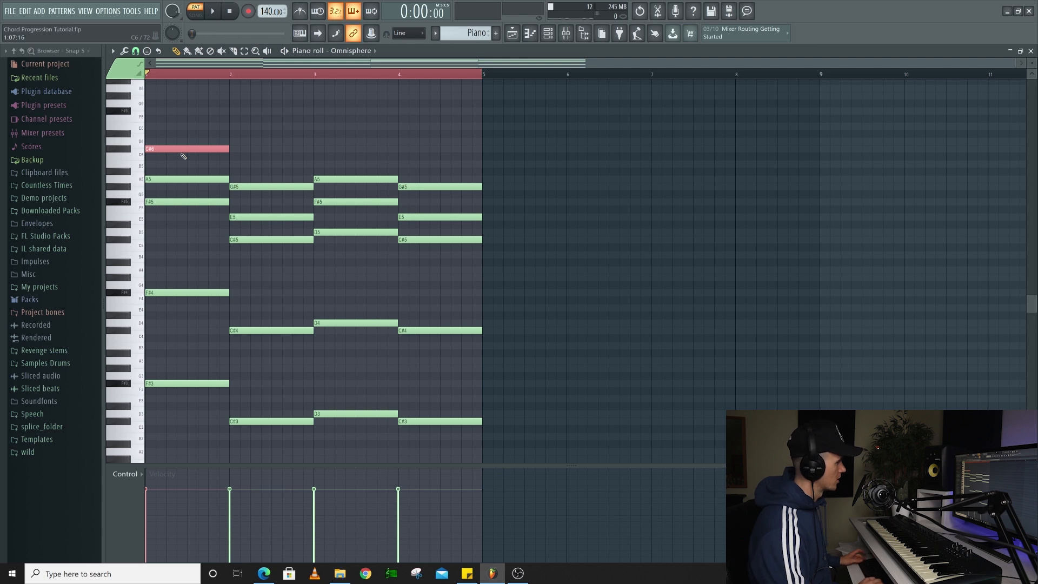
key(ctrl+Down)
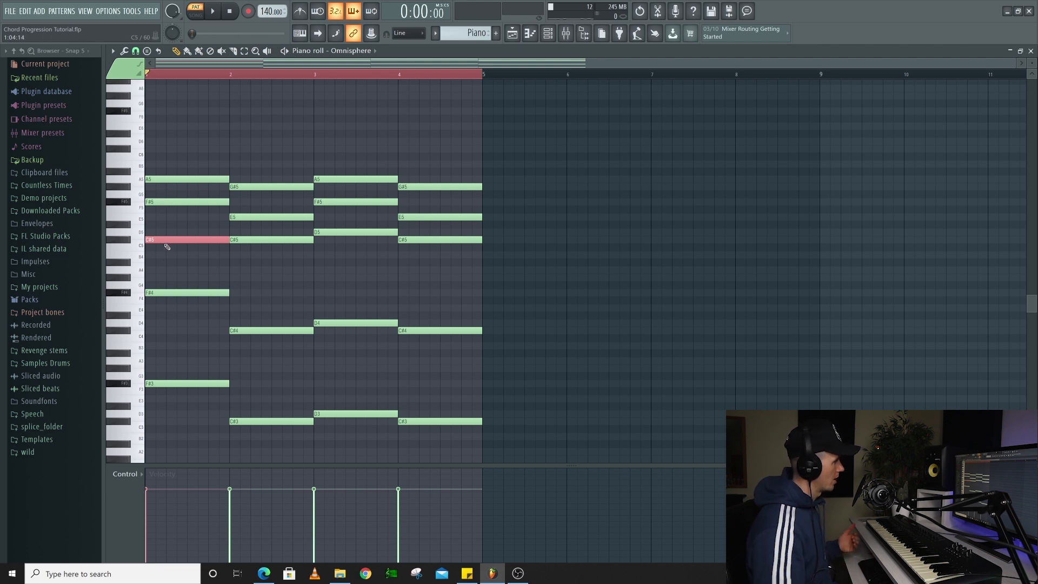
key(space)
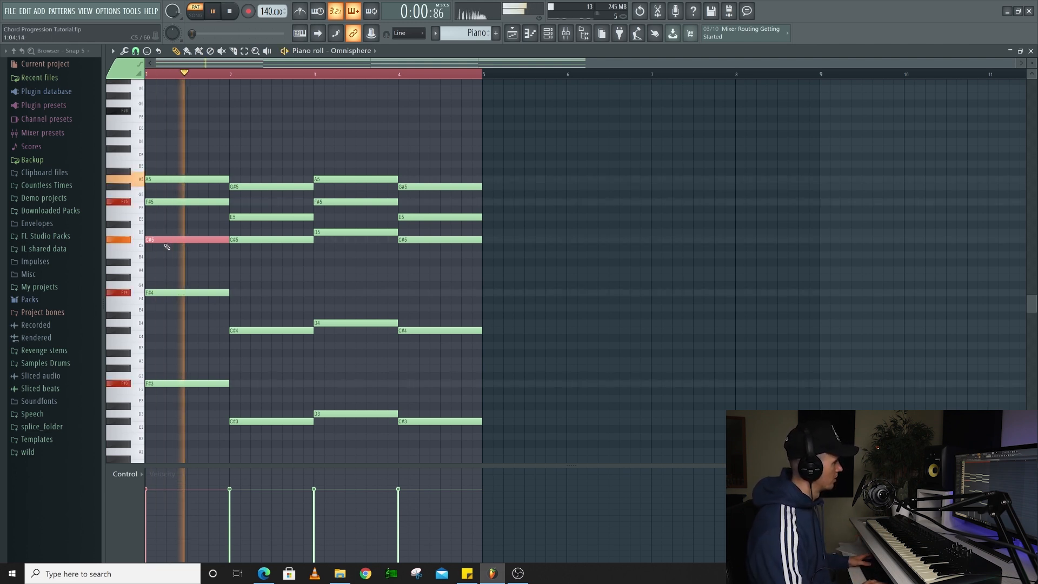
key(space)
key(ctrl+Up)
key(space)
key(space)
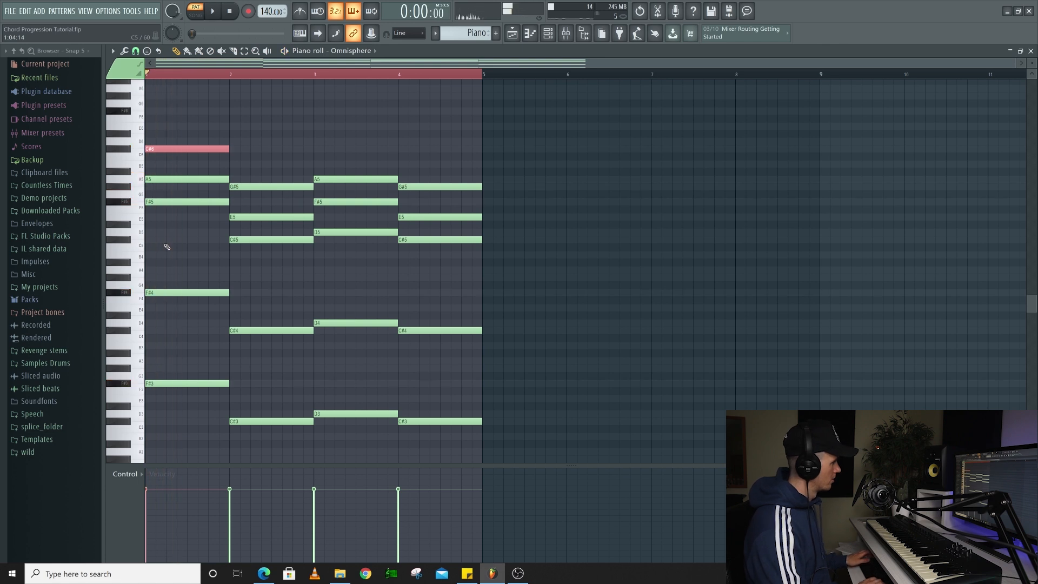
key(ctrl+Down)
key(space)
key(space)
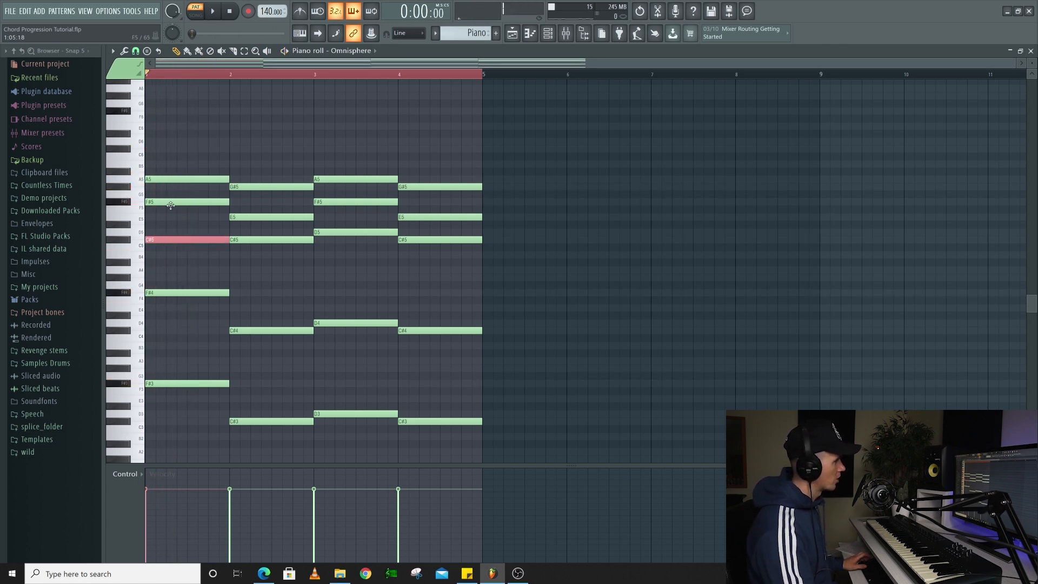
Give the four chords the top notes C#6, B5, D6 and C#6, raise bar 2's G#5 to A5, and play the progression
click(166, 201)
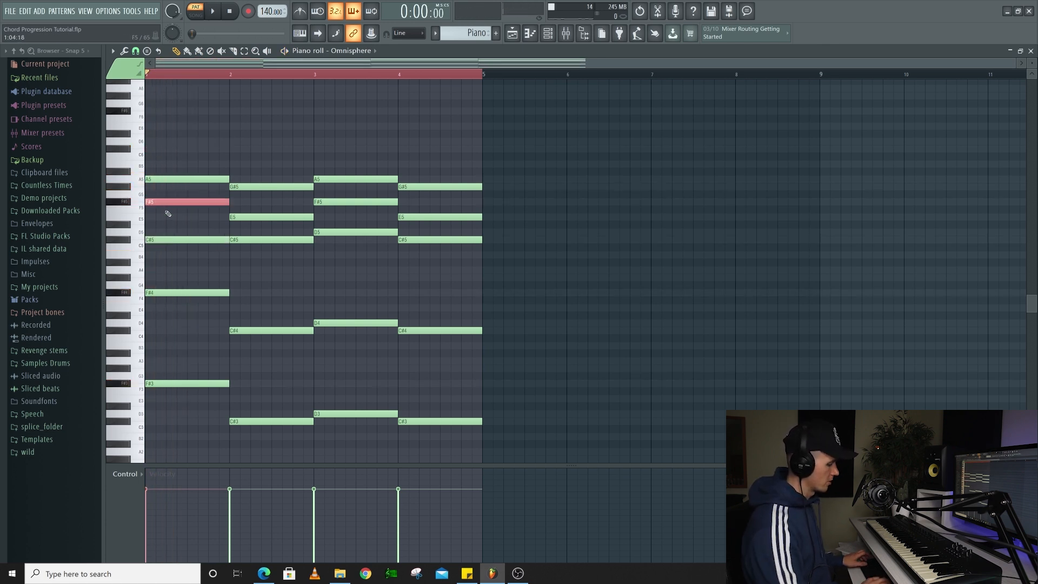
key(ctrl+Up)
key(space)
key(space)
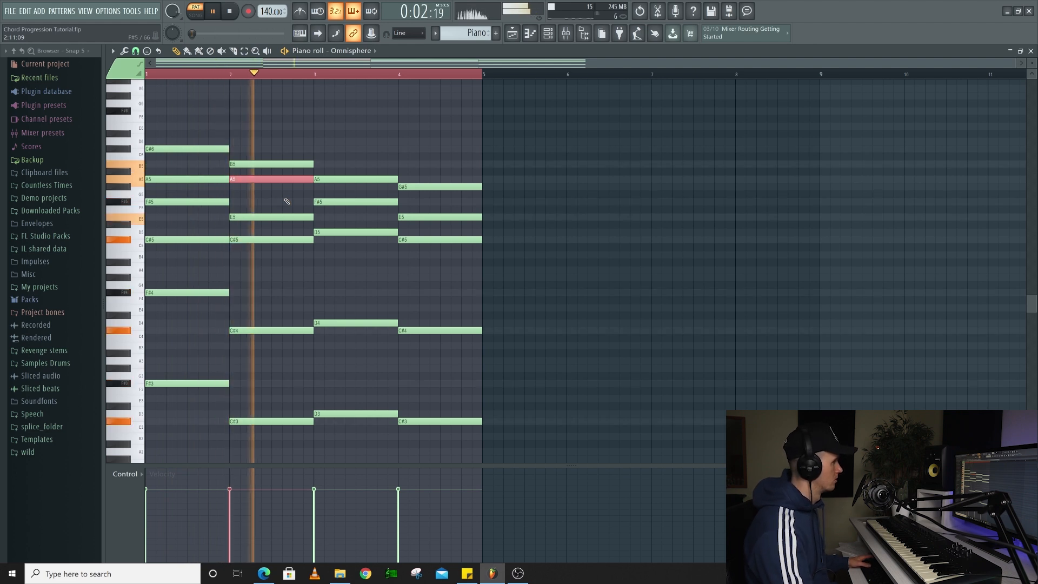
key(space)
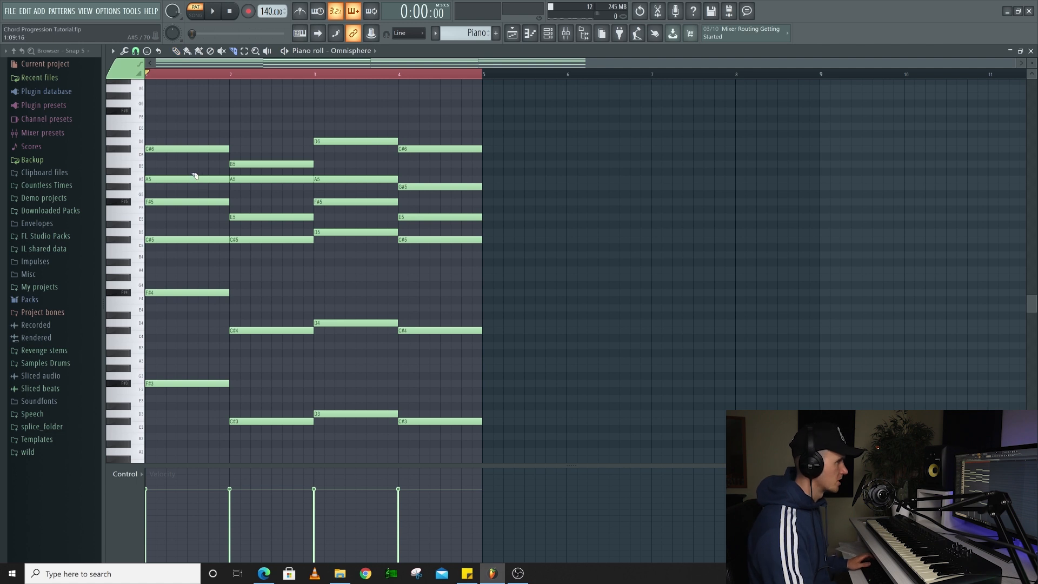
Slice bar 1's A5, C#5 and F#5 at staggered points in its second half, and raise the last F#5 slice to G#5
drag(190, 185, 192, 189)
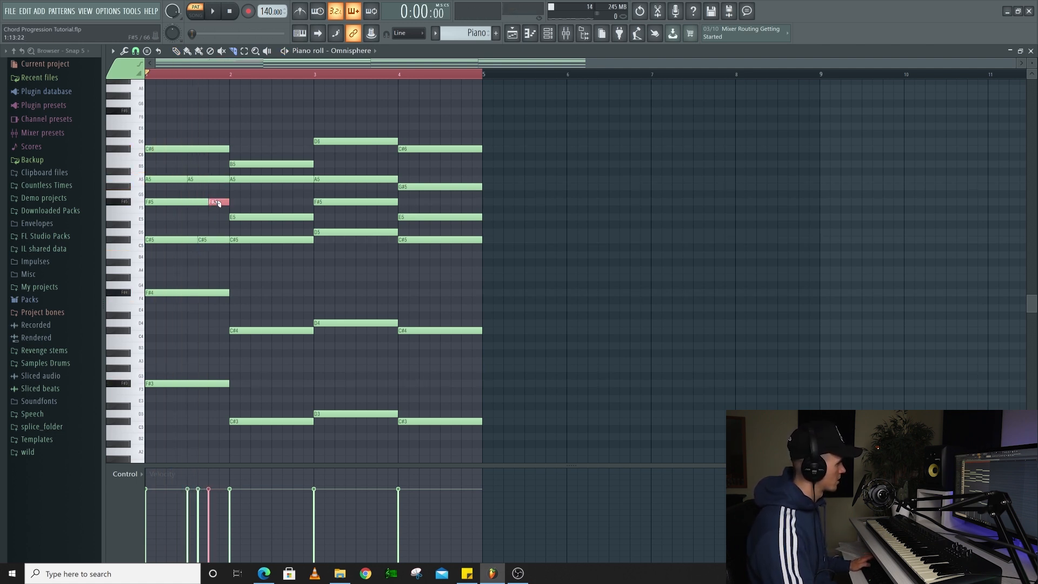
key(space)
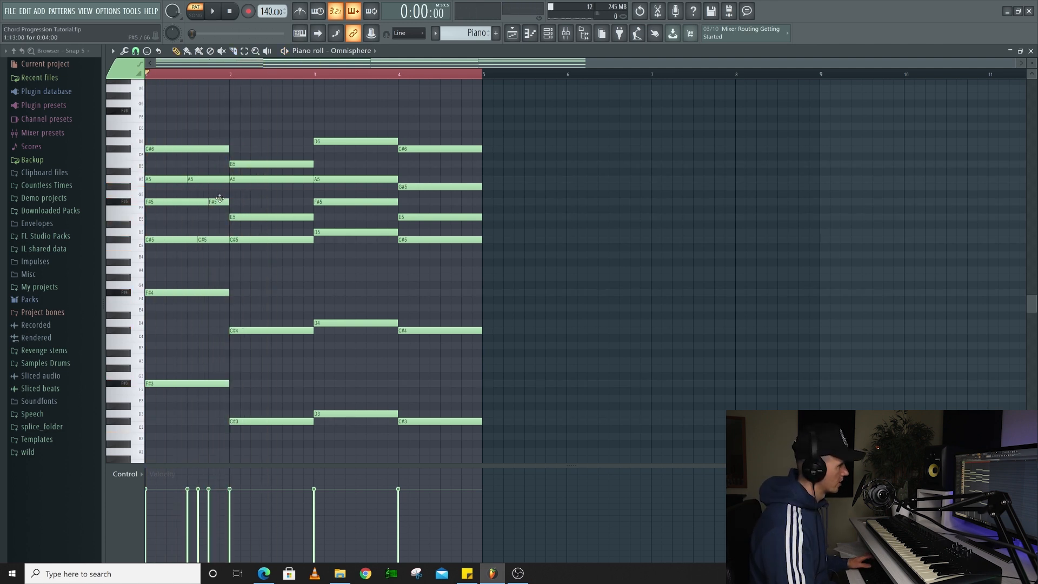
key(space)
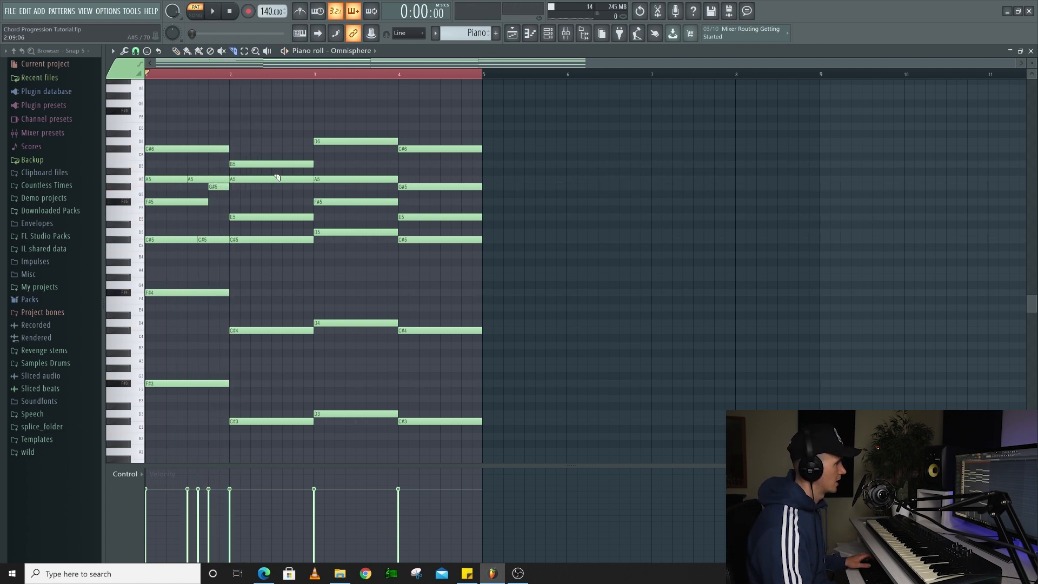
Slice A5 and E5 midway through bar 2 and A5, D5 and F#5 late in bar 3, raising the final F#5 slice to G#5
drag(276, 219, 272, 222)
key(space)
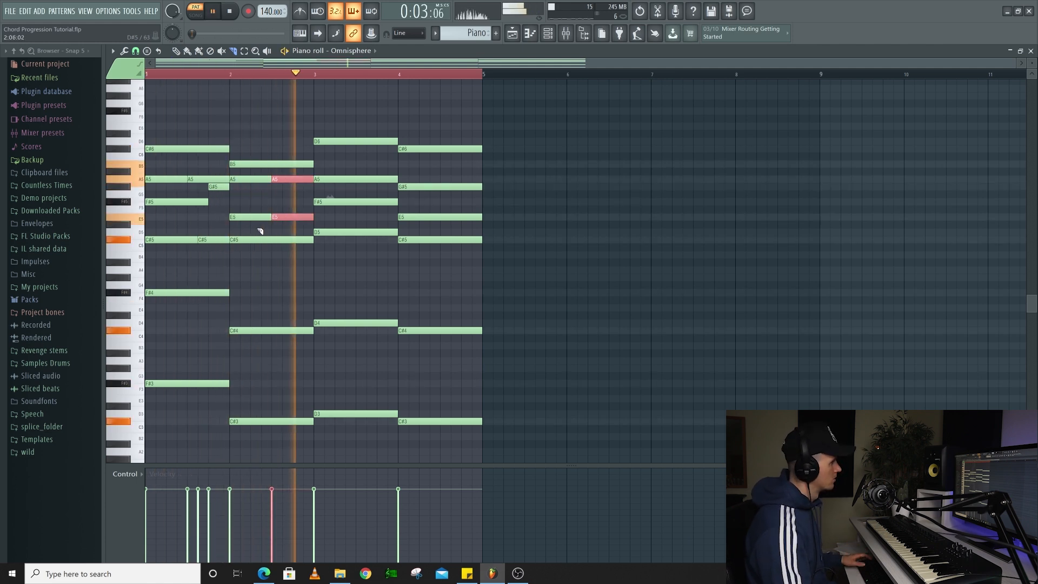
key(space)
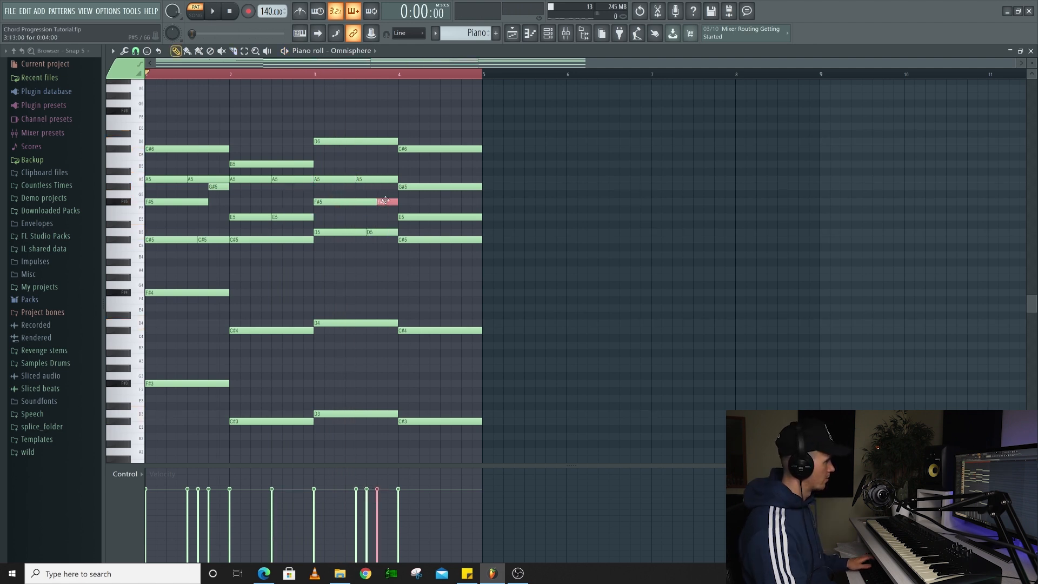
drag(390, 186, 390, 186)
key(space)
Extend the shortened F#5 notes in bars 1 and 3 to fill their bars, and play the progression
key(ctrl+a)
ctrl+click(498, 281)
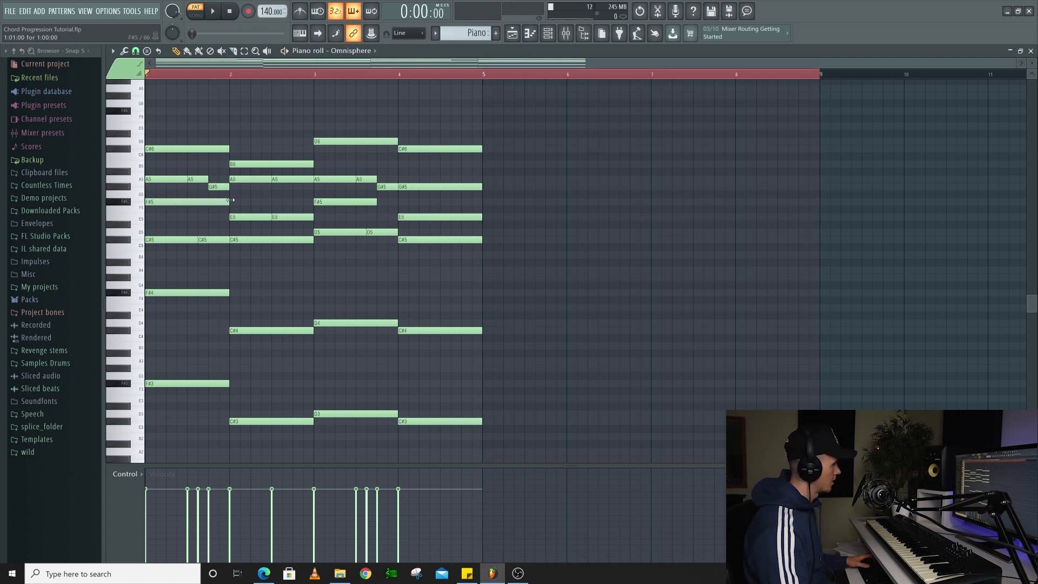
key(space)
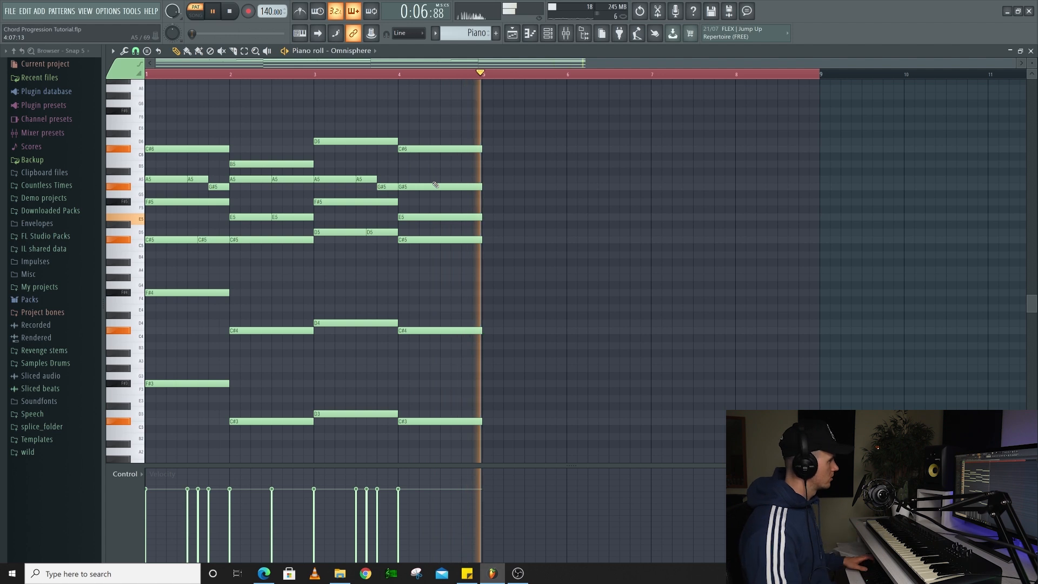
key(space)
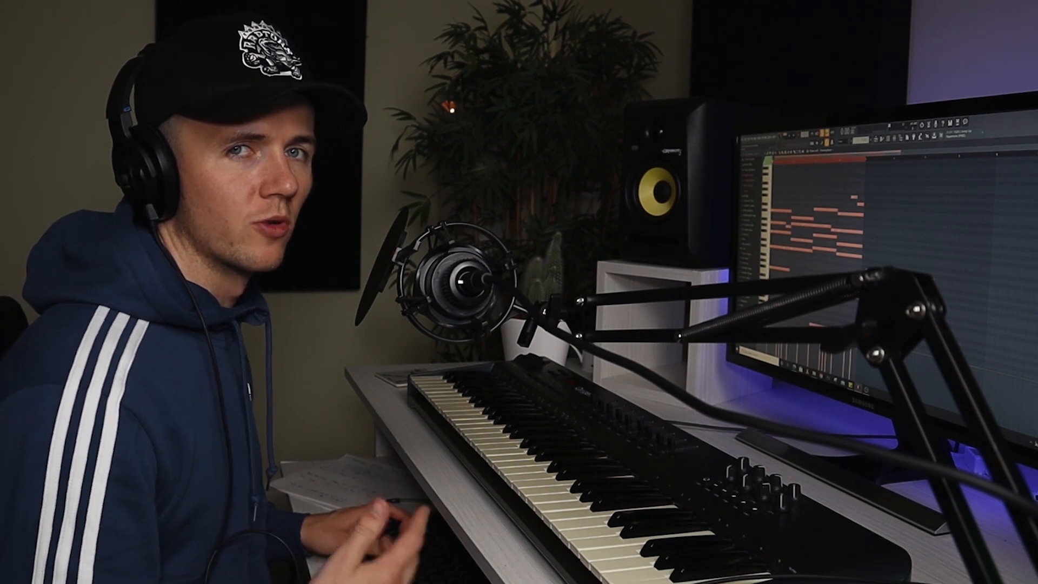
Duplicate the four-bar progression into bars 5 to 8, with melody notes F#6 and E6 ending bars 4 and 8, and play it
key(ctrl+b)
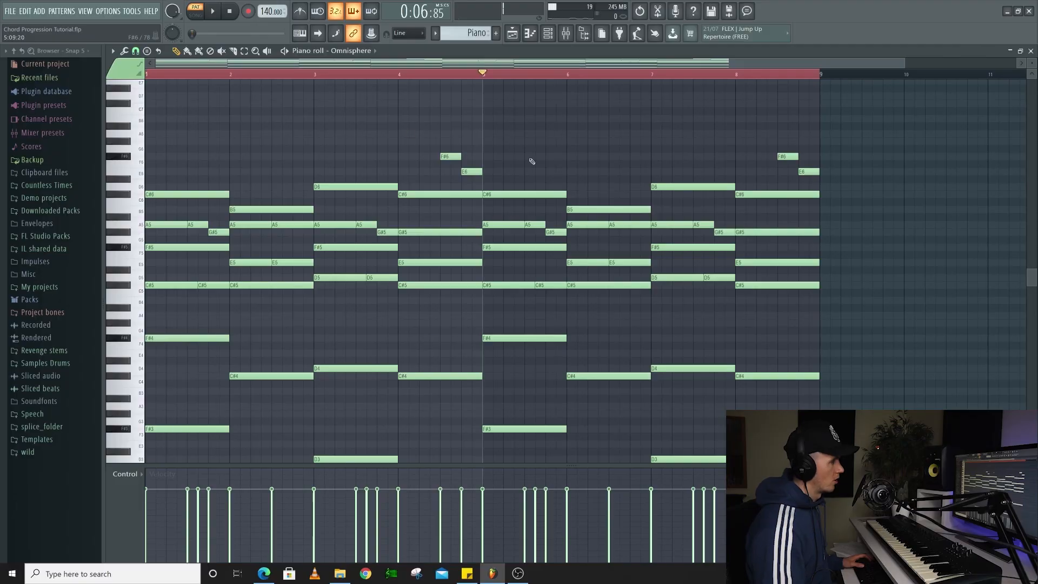
key(space)
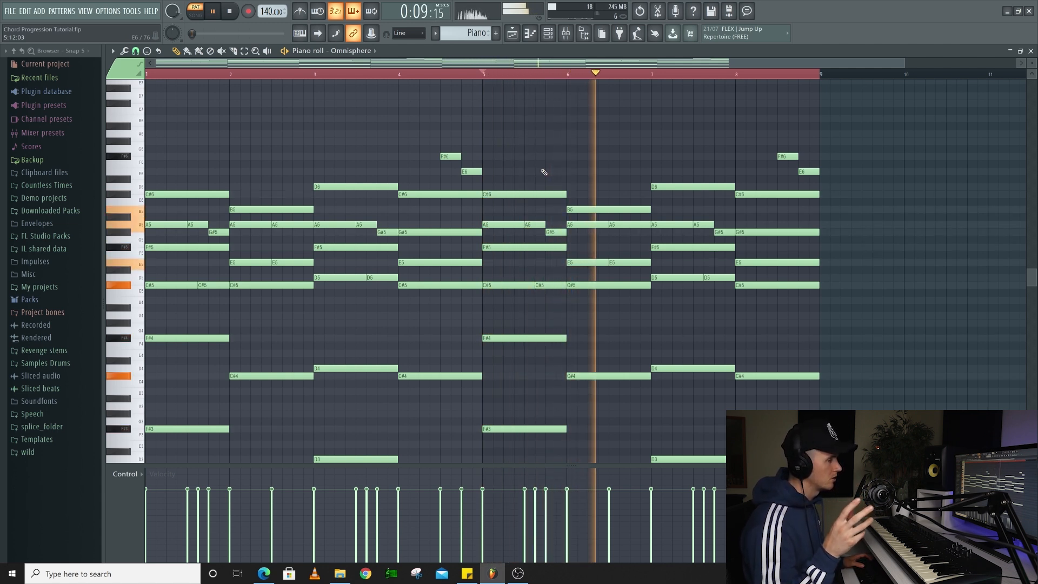
key(space)
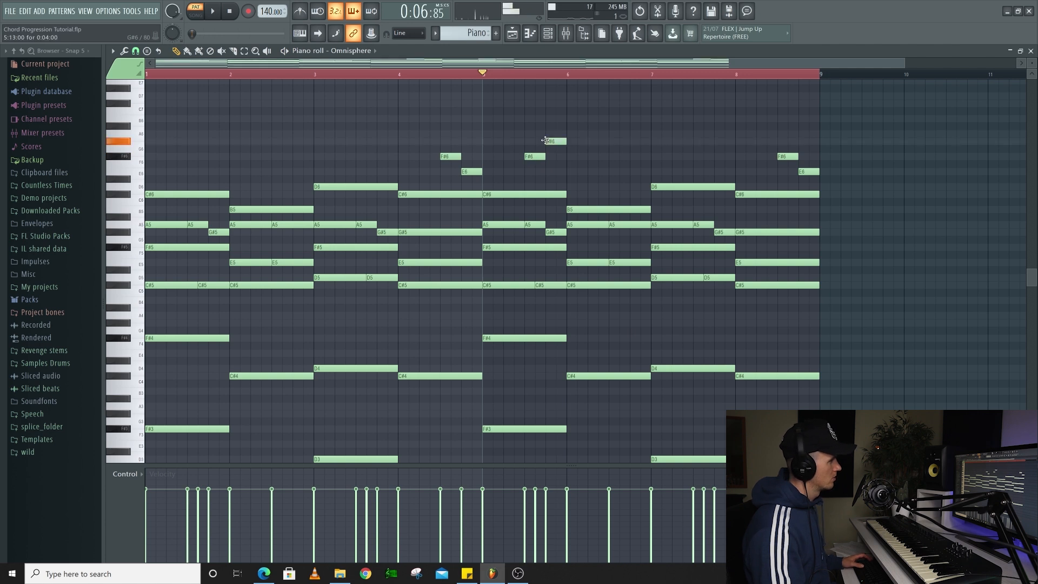
Build the melody with F#6 and G#6 ending bar 5 and two short A6 notes opening bar 6, checking it by playback
key(space)
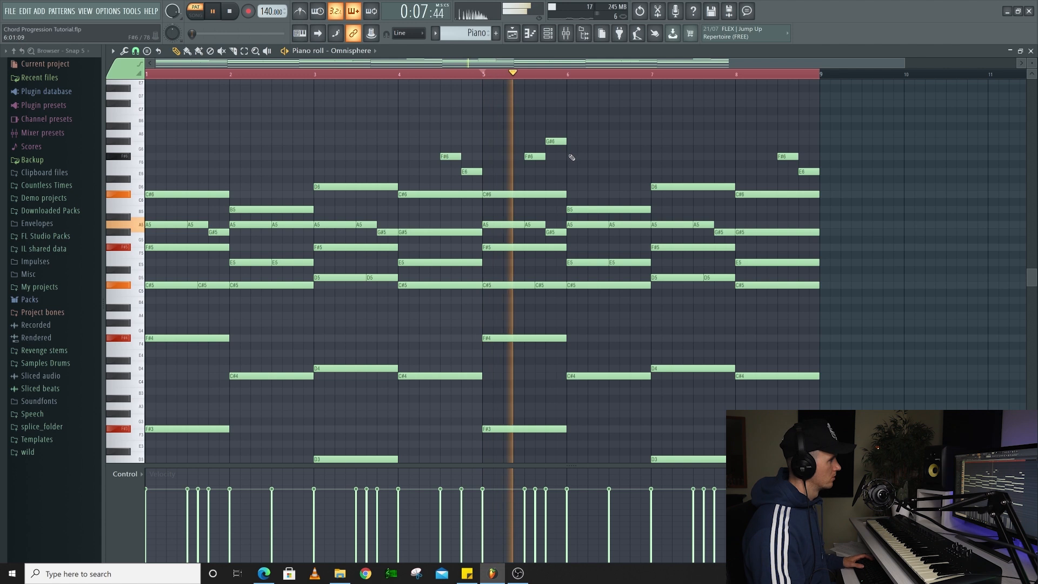
key(space)
click(570, 157)
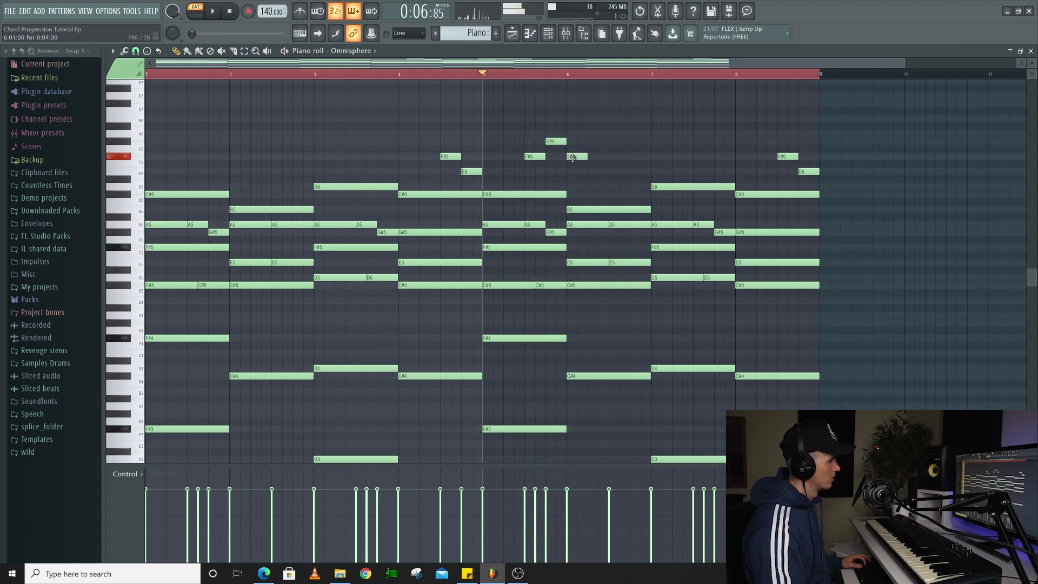
key(space)
click(582, 157)
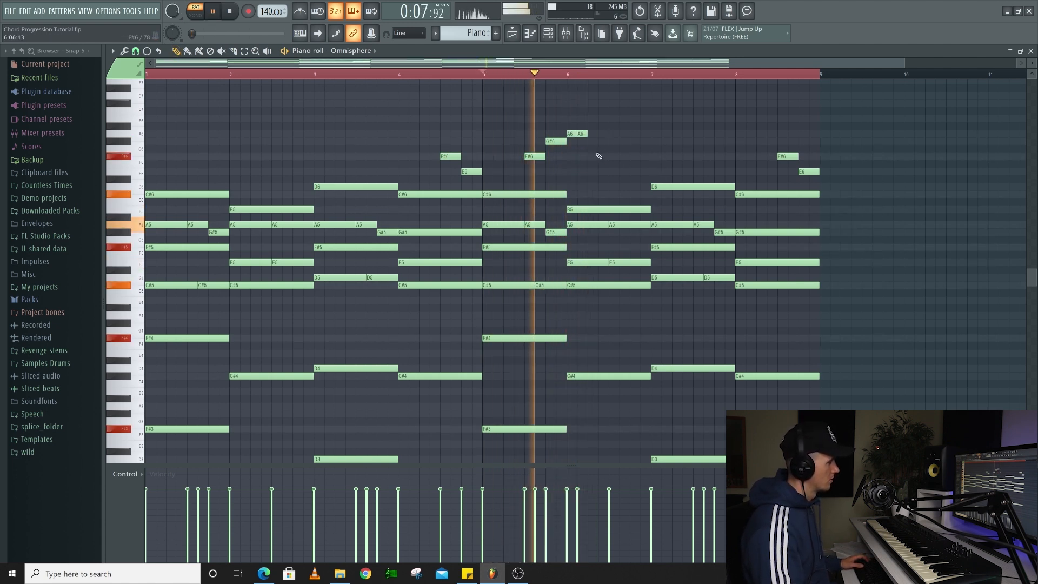
key(space)
Continue the bar 6 melody with two short G#6 notes, a longer F#6 and a closing E6
click(588, 141)
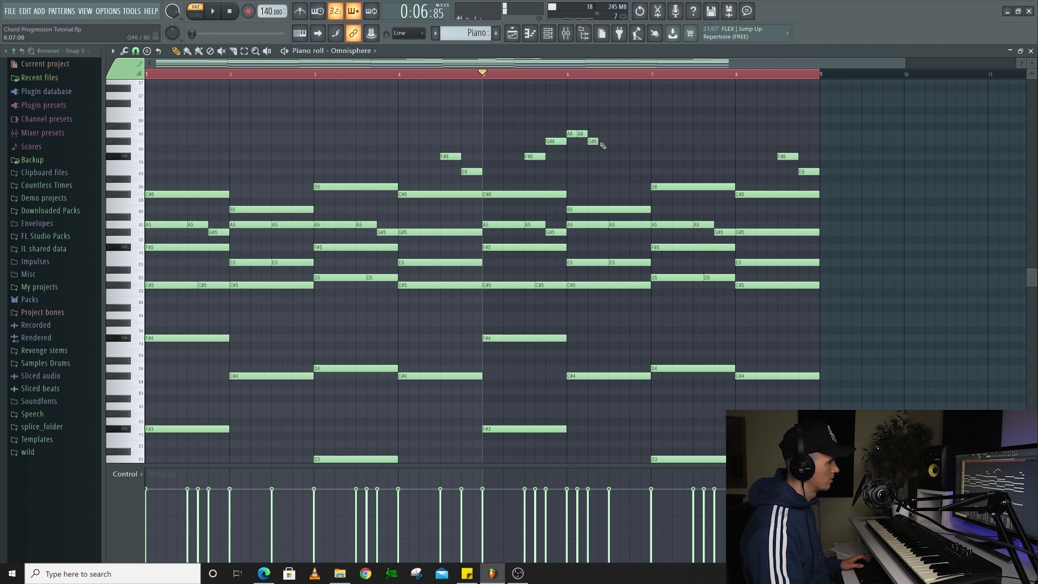
drag(601, 141, 599, 142)
key(space)
click(612, 156)
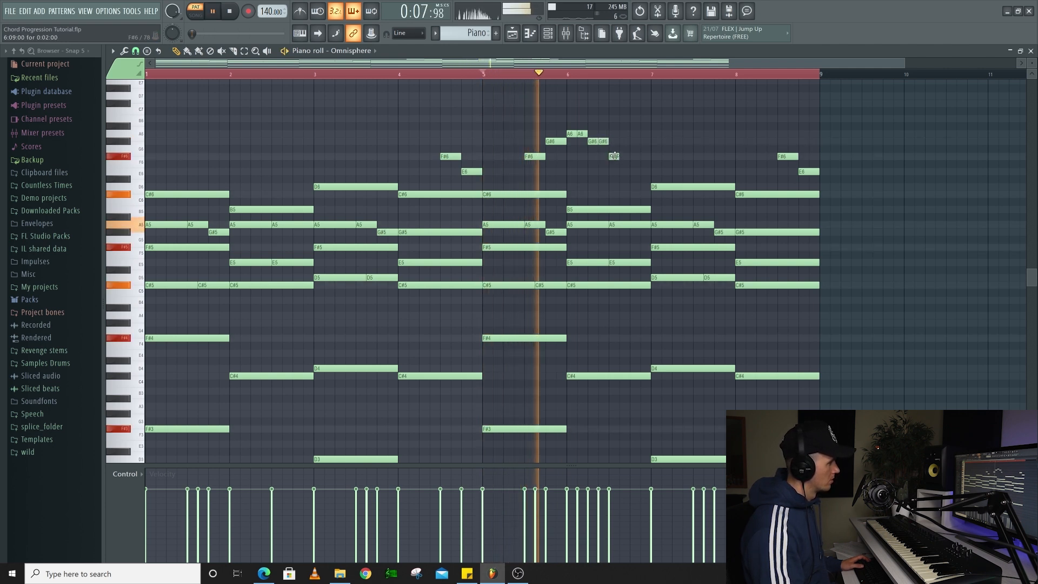
drag(618, 156, 627, 156)
click(633, 171)
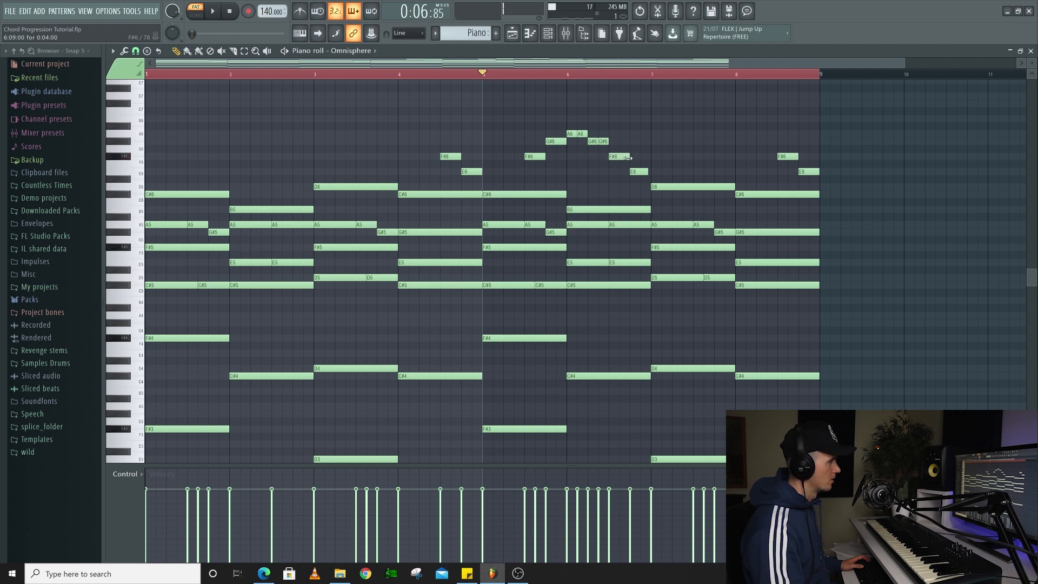
Play the new melody, copy bar 6's melody run into bar 7, and play the pattern from the start
key(space)
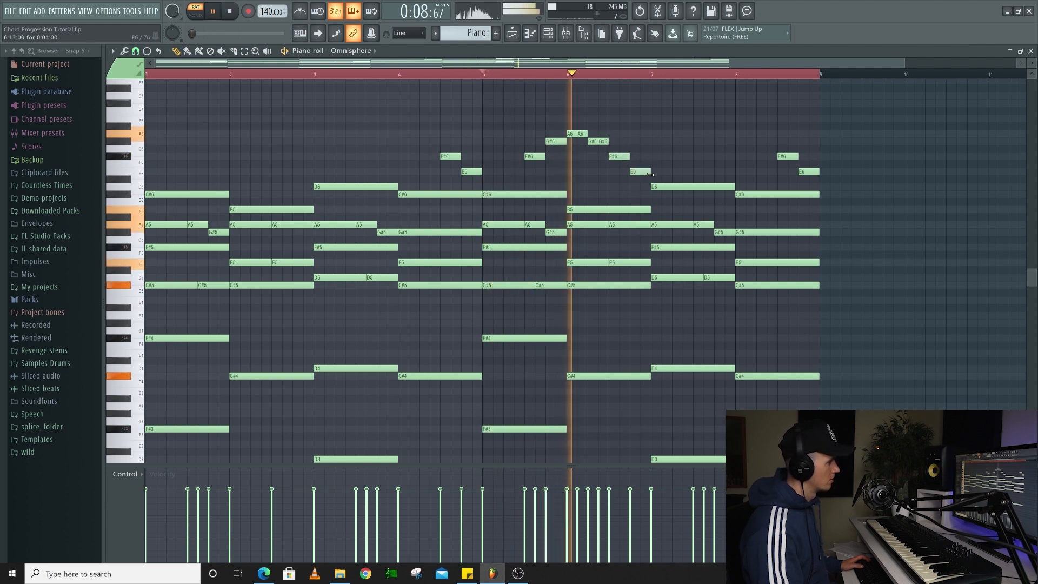
key(space)
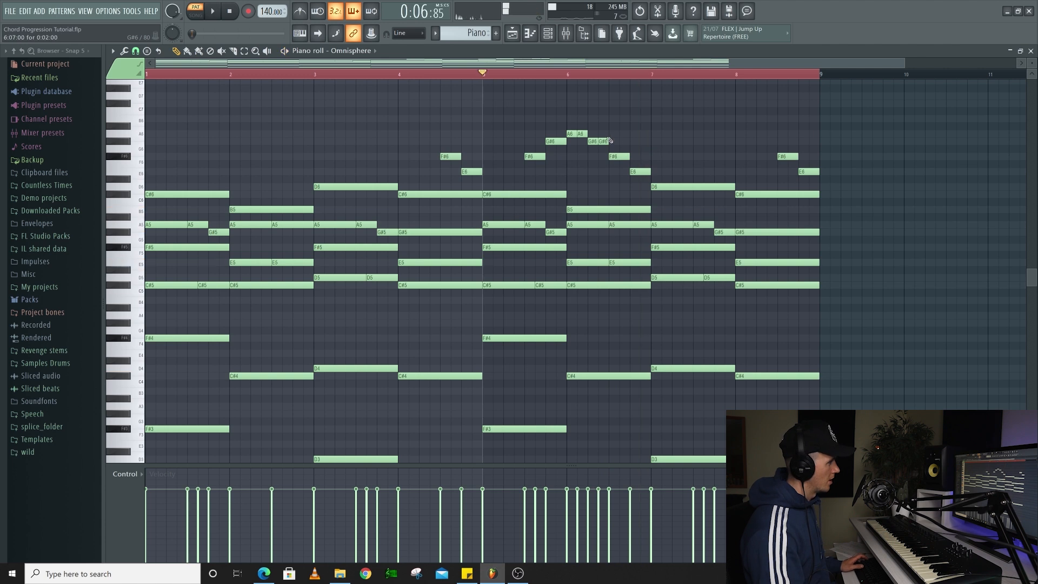
key(space)
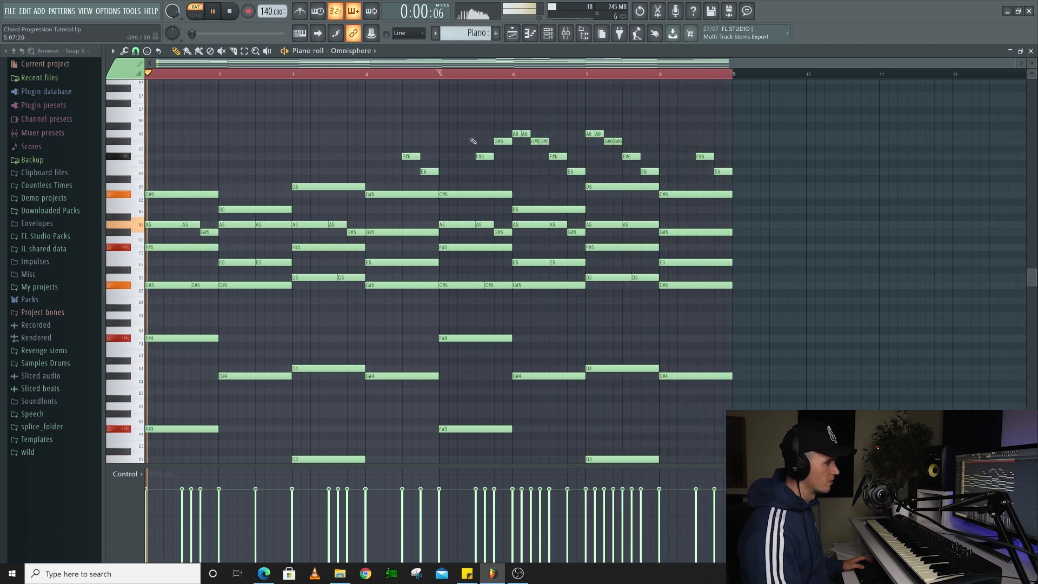
key(space)
Randomize the velocity of all notes with the randomizer's velocity level at -27%
key(ctrl+a)
click(425, 74)
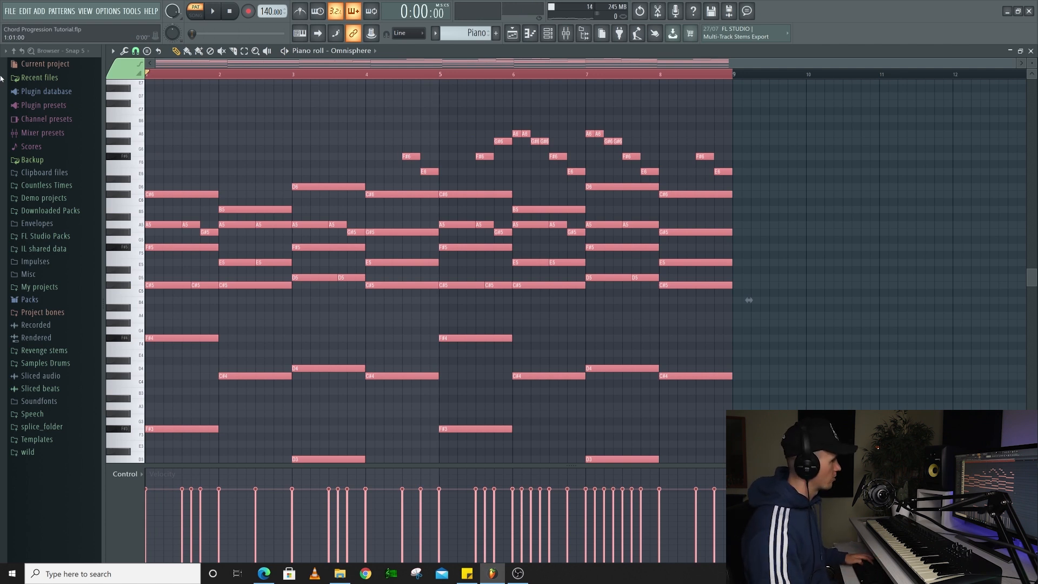
key(alt+r)
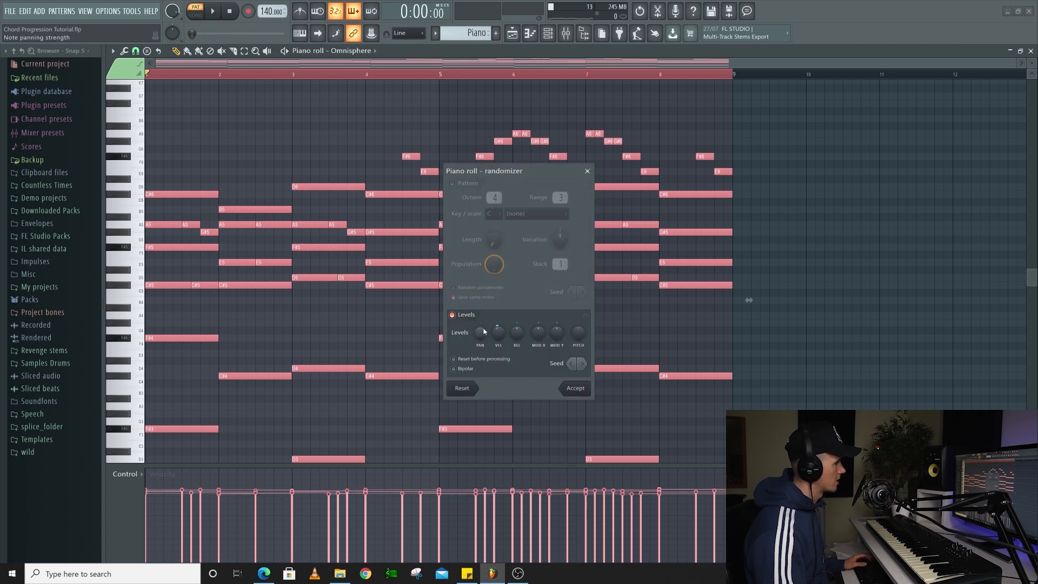
drag(498, 333, 498, 341)
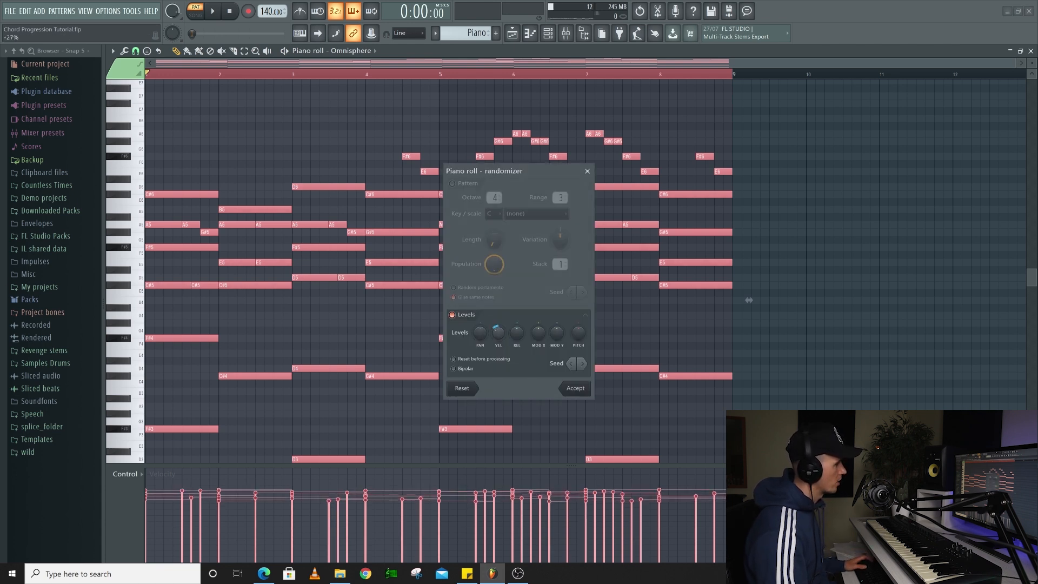
click(575, 389)
Play the eight-bar progression to hear the randomized velocities
scroll(406, 300, down, 1)
key(space)
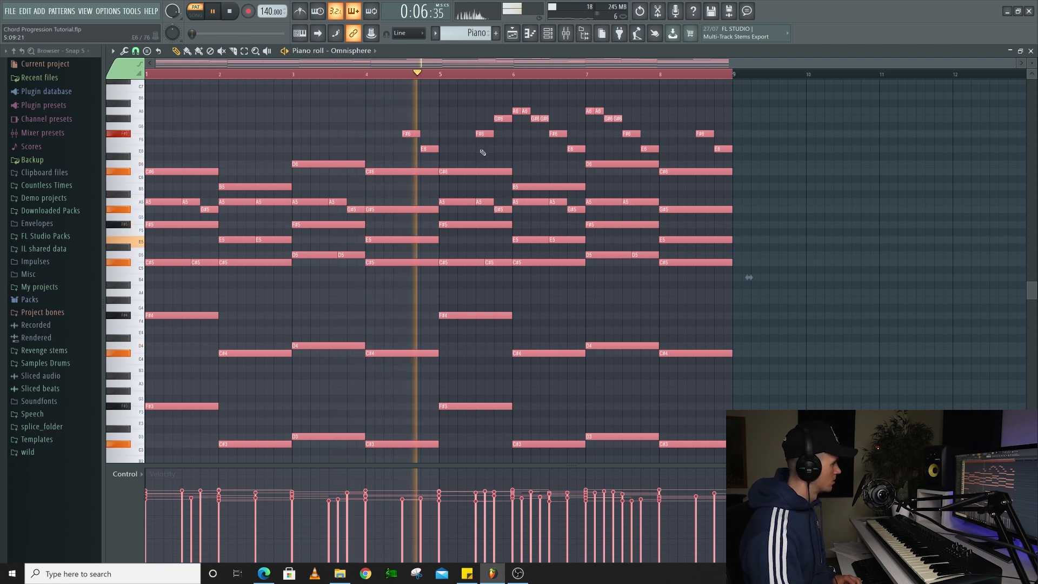
scroll(314, 111, down, 1)
scroll(314, 111, up, 1)
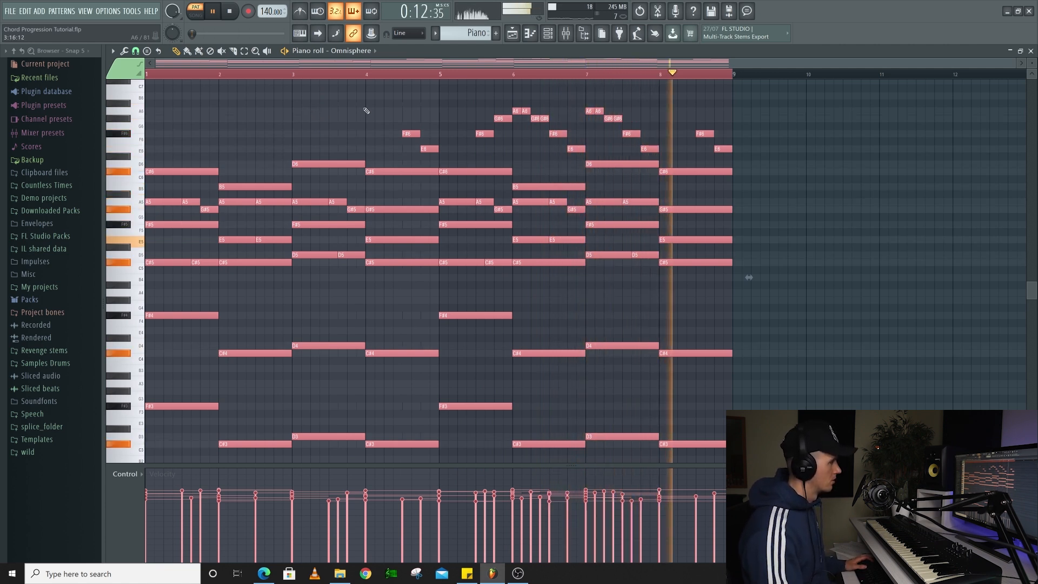
Play the full song arrangement in the playlist and look over its pattern clips
key(space)
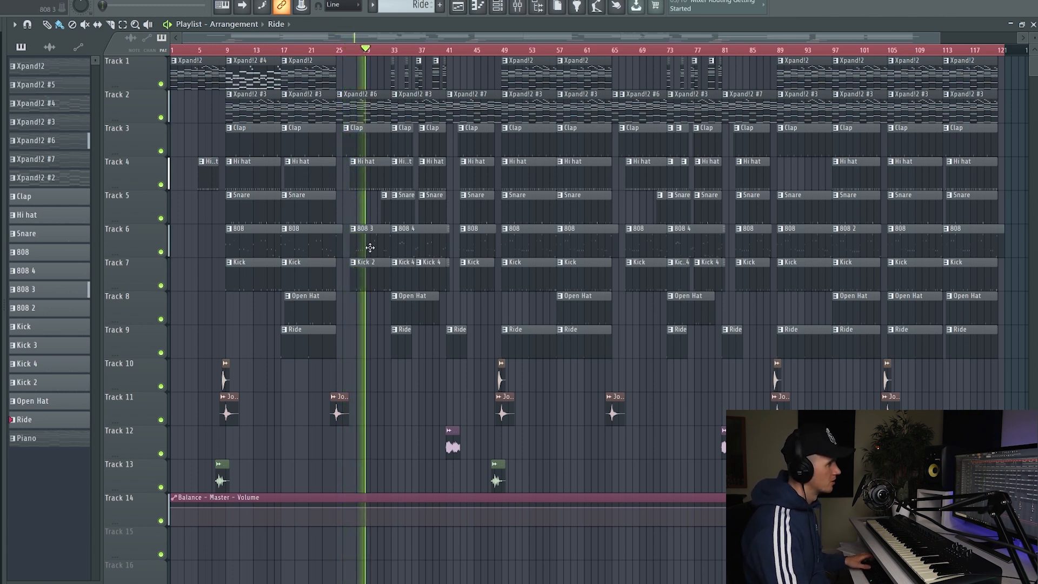
scroll(369, 248, up, 4)
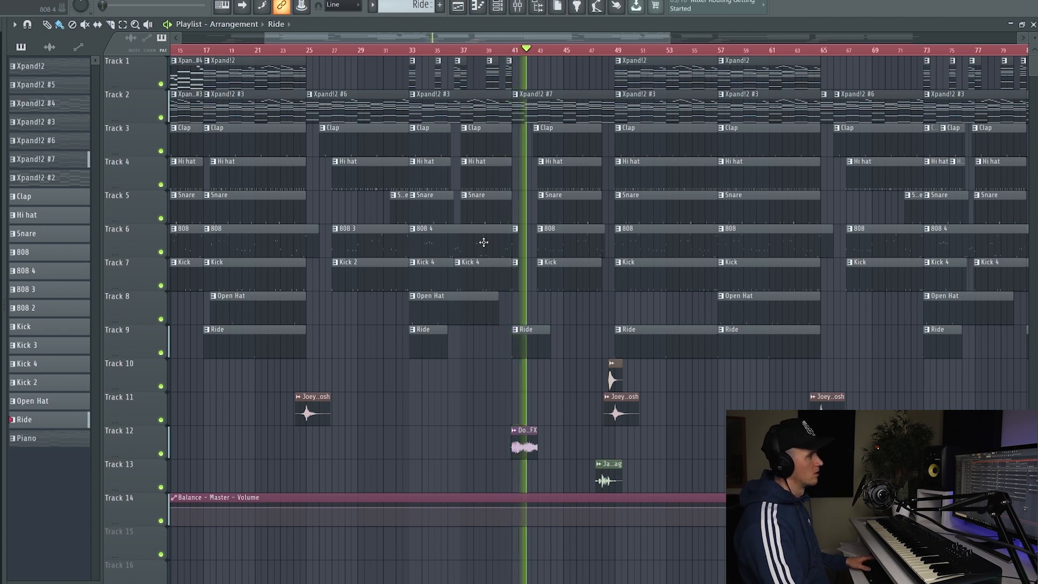
ctrl+scroll(484, 242, down, 3)
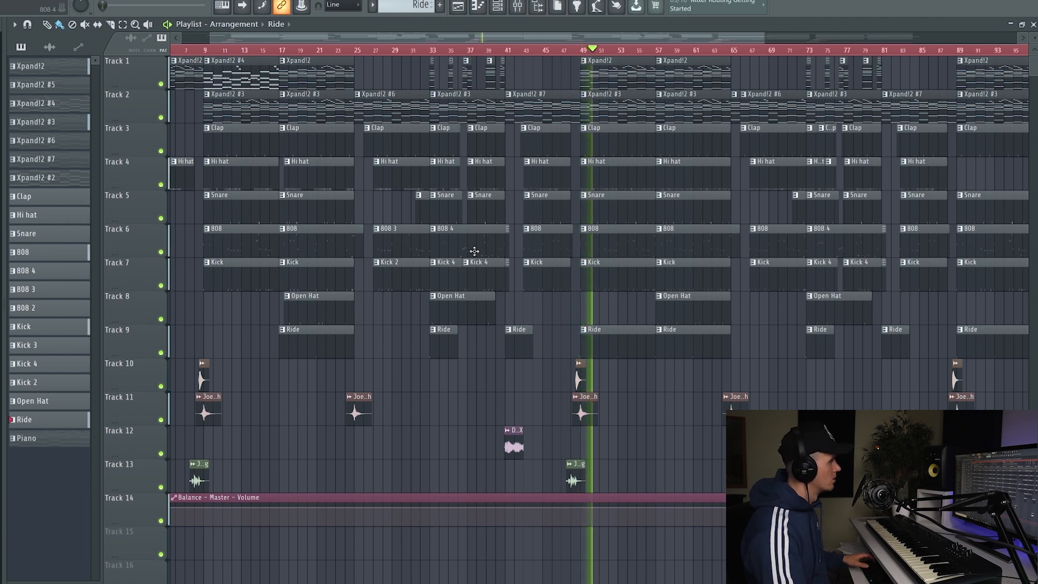
key(space)
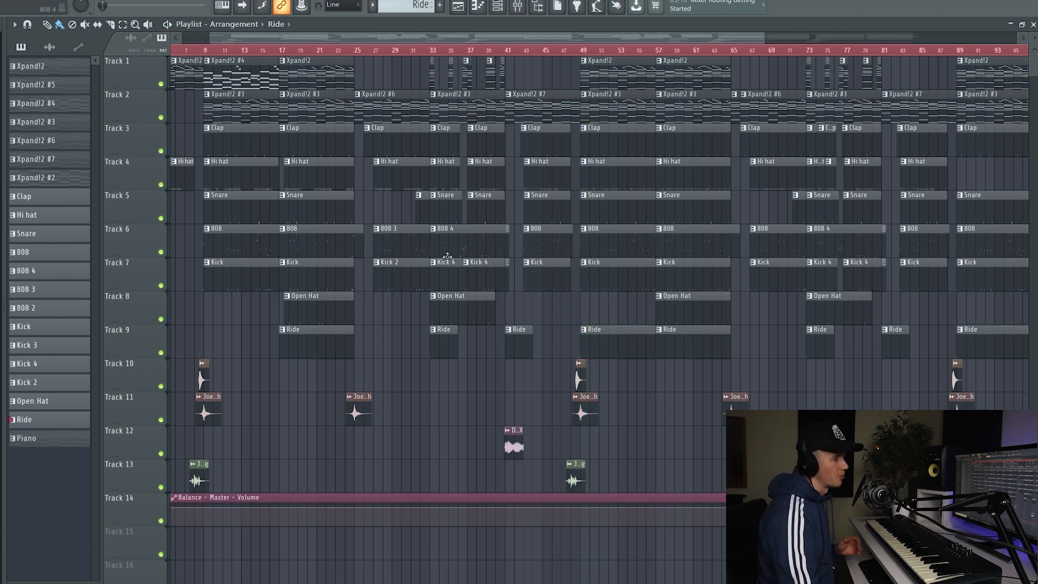
Return to the arrangement's start, inspect the notes of the Xpand!2 #4 clip, and go back to the playlist
drag(353, 41, 321, 43)
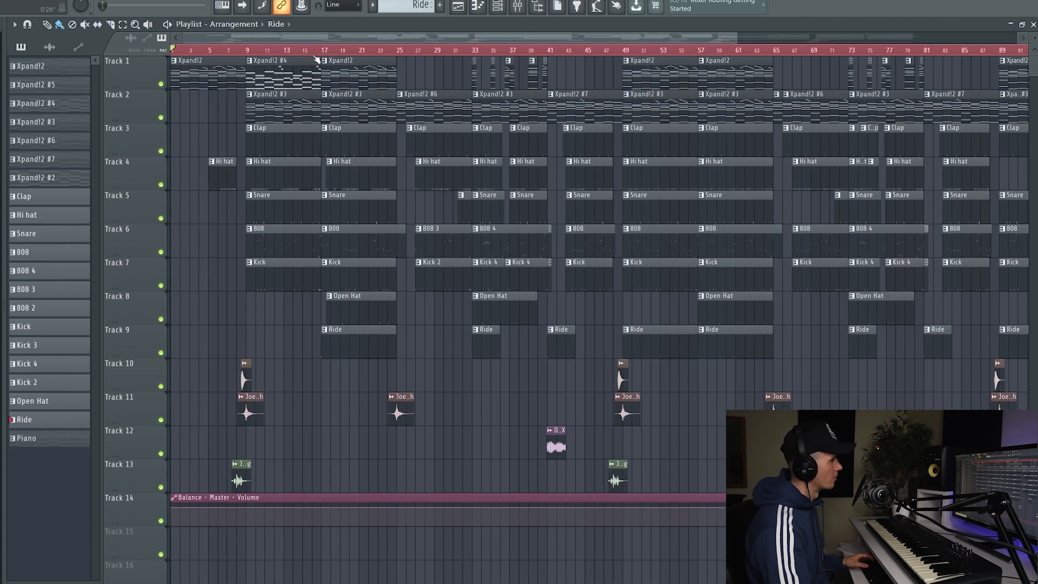
double_click(270, 72)
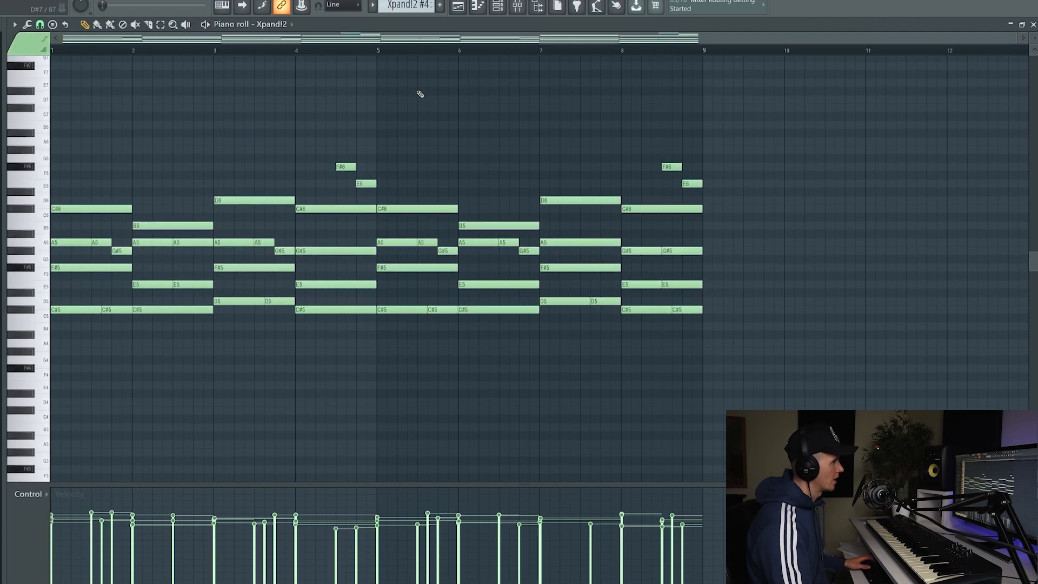
click(468, 9)
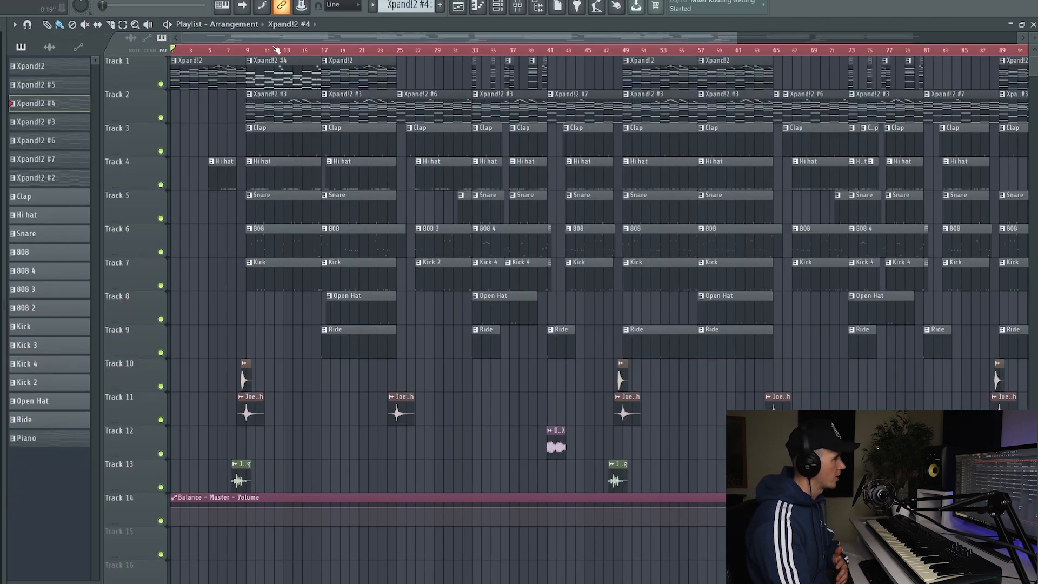
Play the arrangement from bar 9 to hear the Xpand!2 #4 clip with the drums and 808, and stop playback
click(248, 50)
key(space)
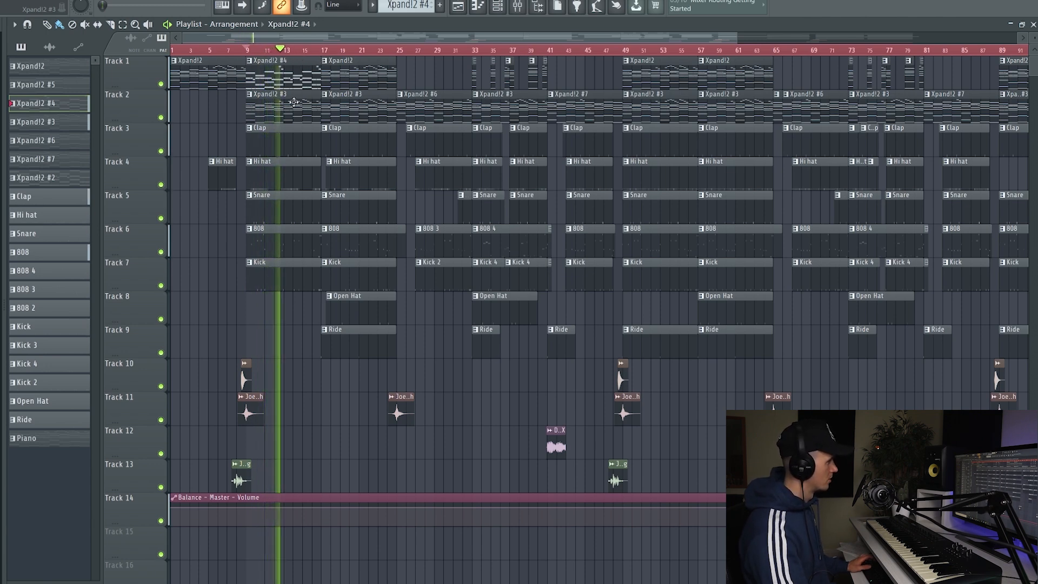
scroll(303, 65, up, 3)
scroll(303, 65, up, 2)
scroll(286, 133, up, 2)
scroll(286, 133, up, 1)
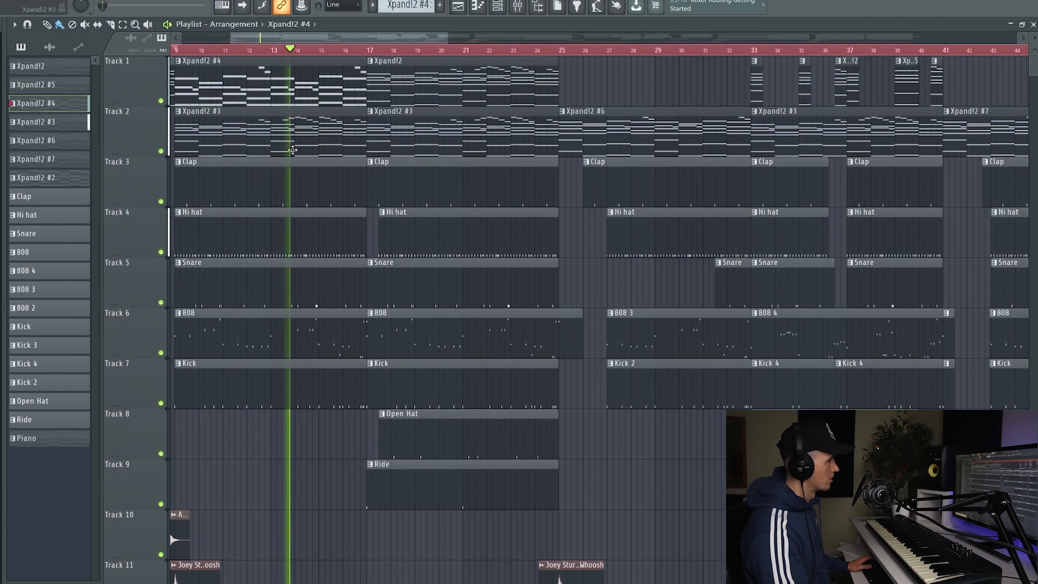
key(space)
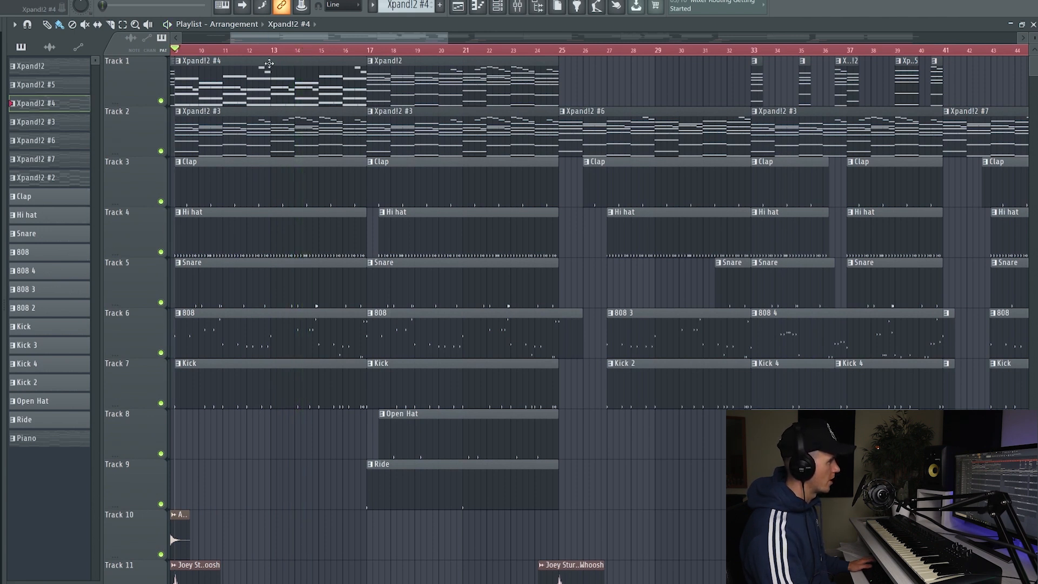
Play the arrangement from bar 21 through the change to the Xpand!2 #6 clip at bar 25, and stop playback
key(space)
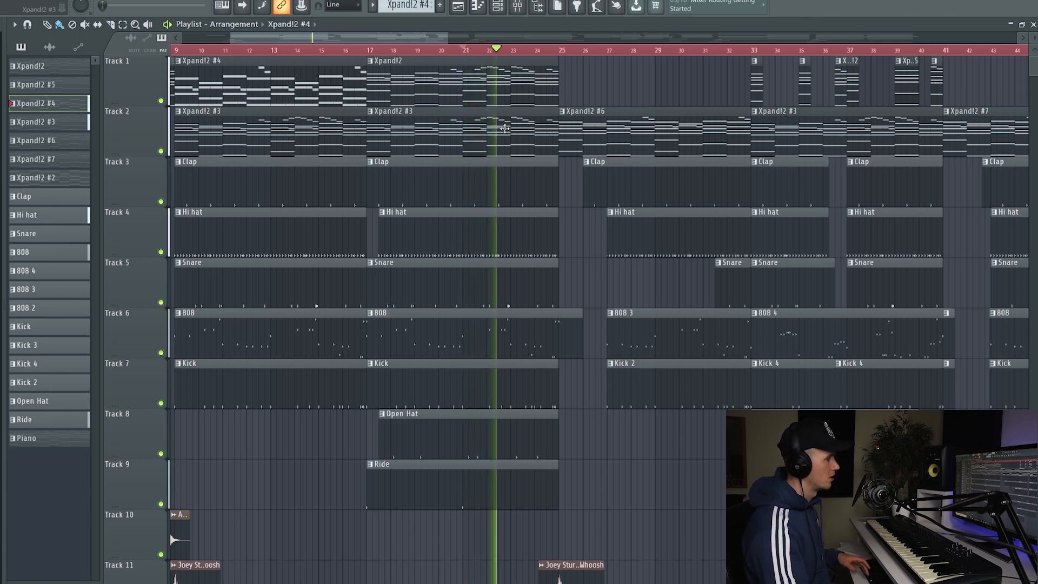
scroll(503, 128, down, 3)
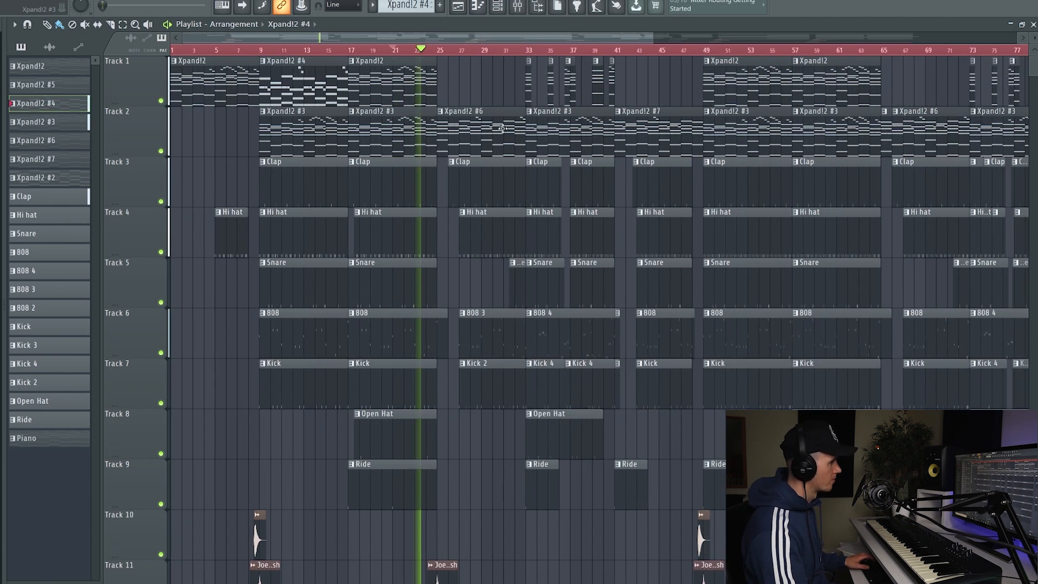
alt+scroll(524, 172, down, 2)
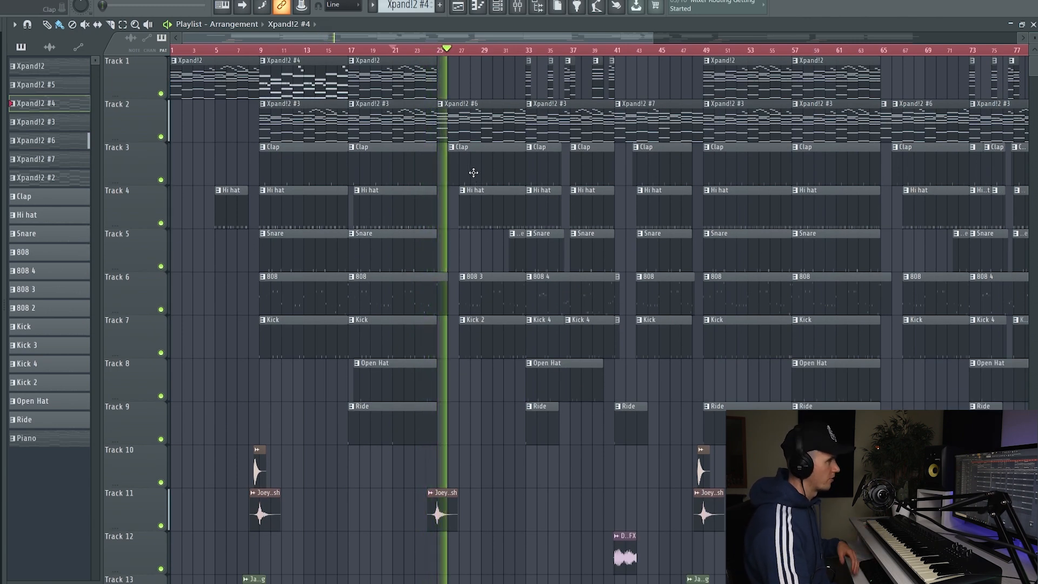
key(space)
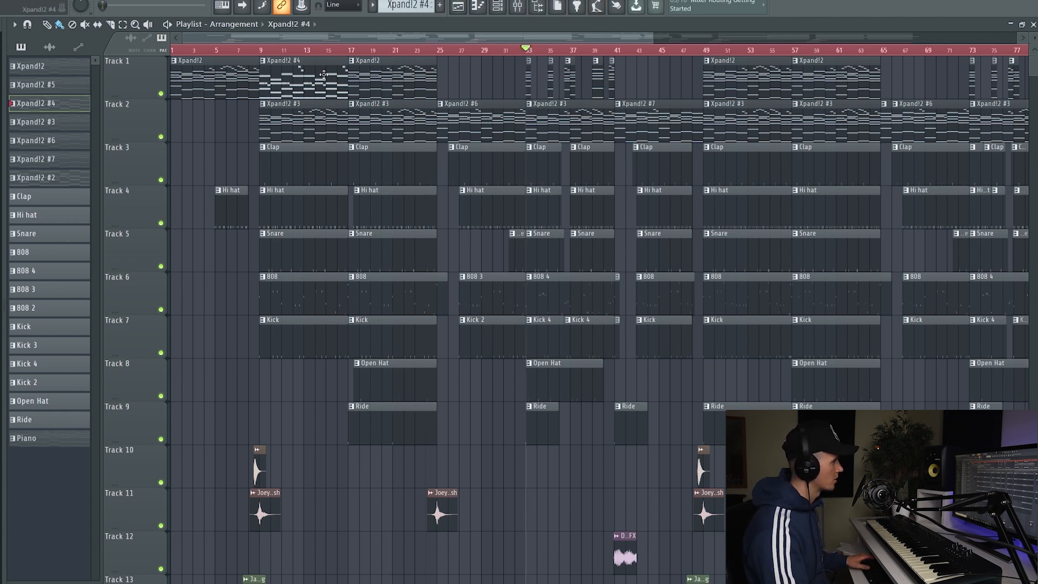
Play the section from bar 33 to the start of the Xpand!2 #7 clip at bar 41, and stop playback
ctrl+scroll(546, 80, up, 4)
key(space)
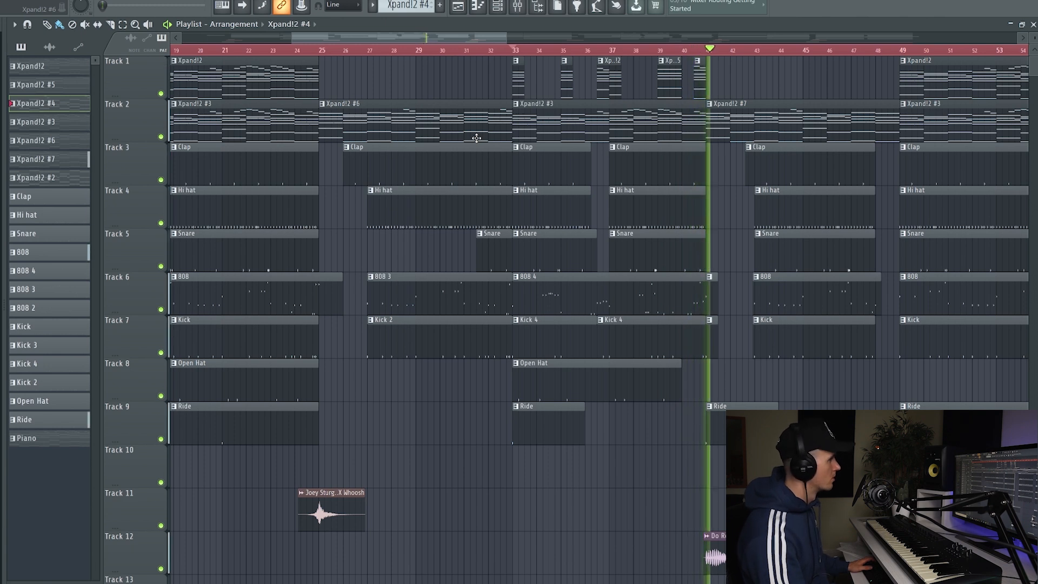
key(space)
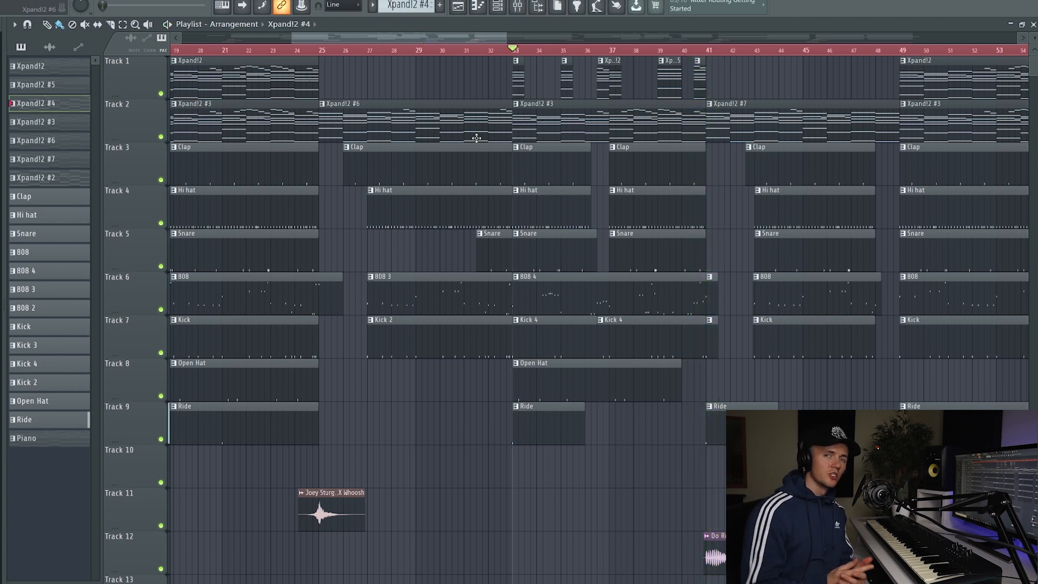